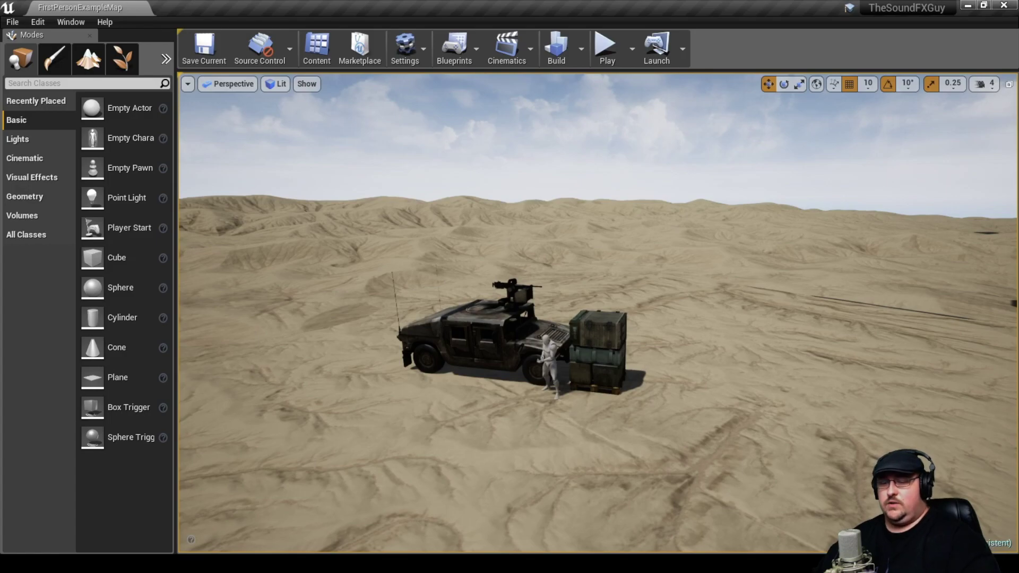
Leave Game View so editor icons, volume outlines and the trigger box are visible again
key(g)
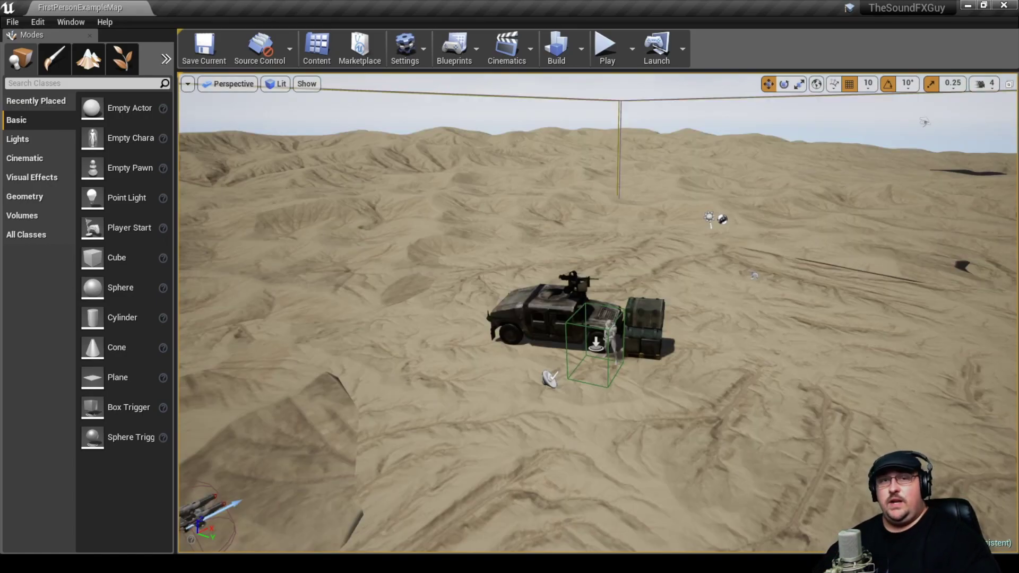
click(606, 47)
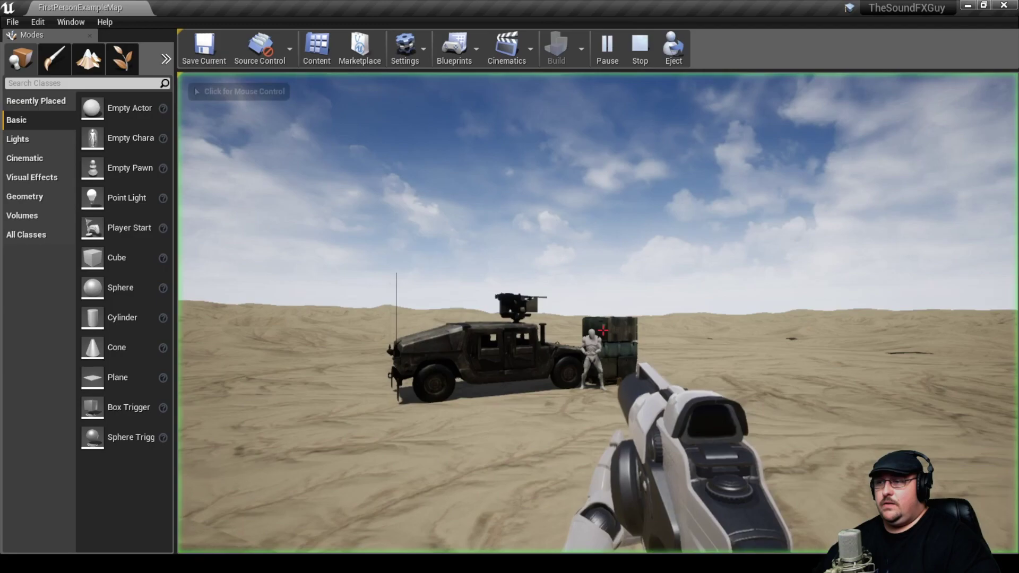
click(598, 313)
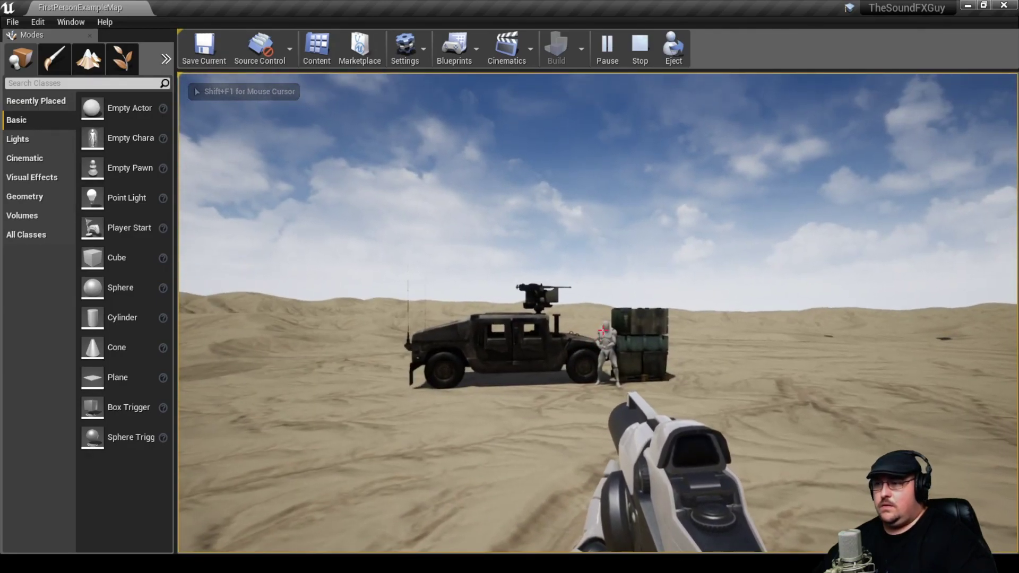
click(598, 313)
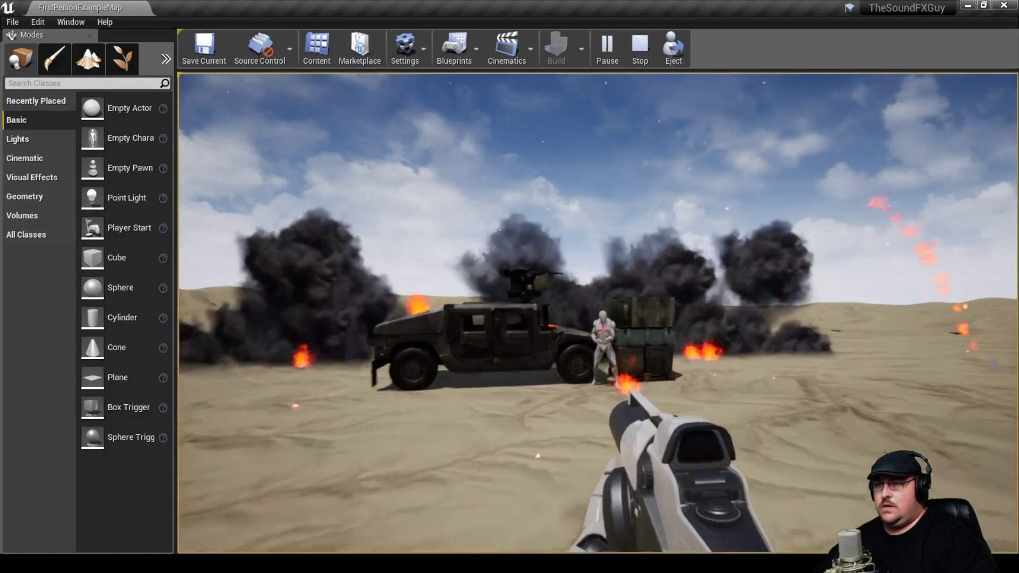
key(w)
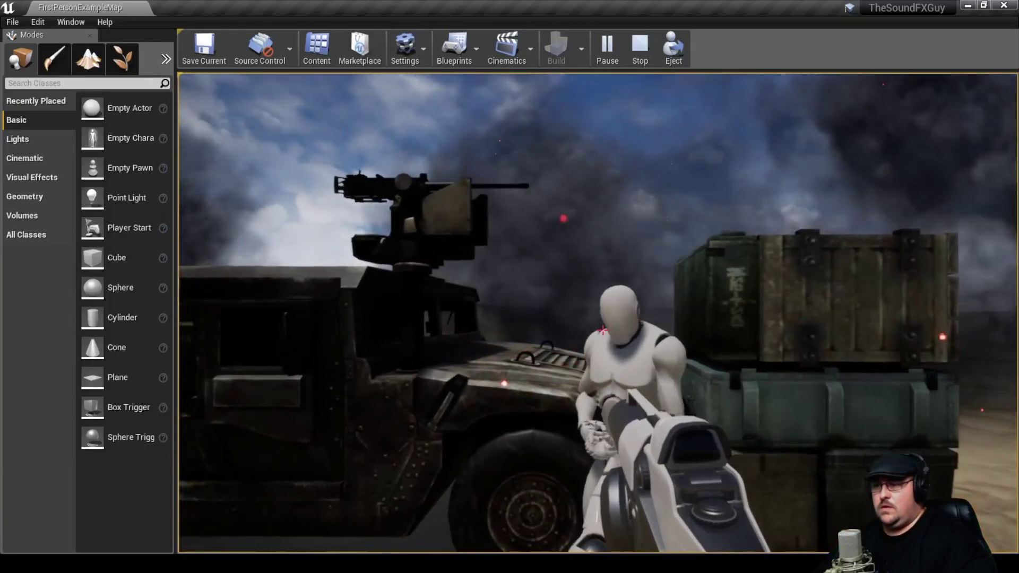
key(s)
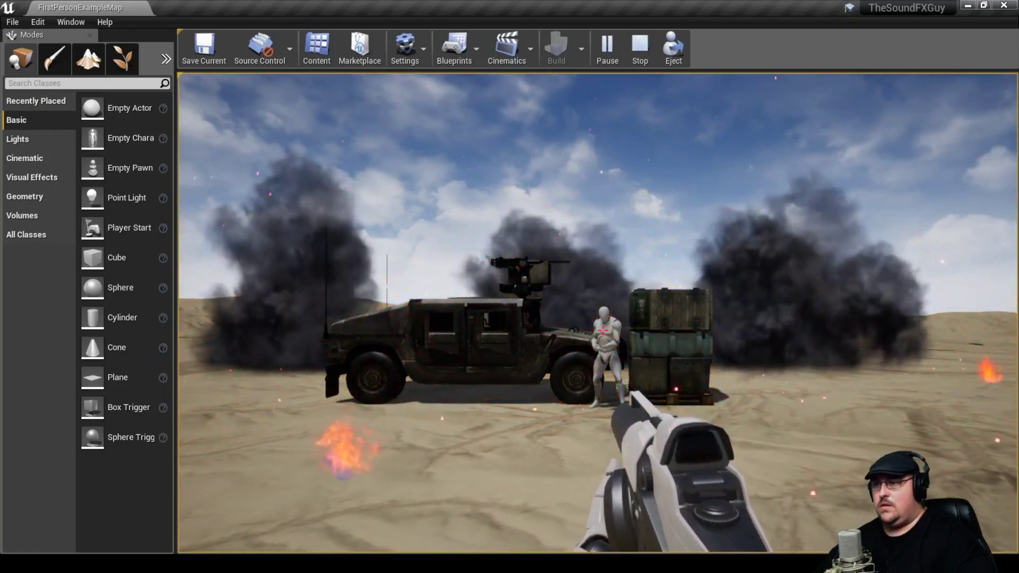
key(Escape)
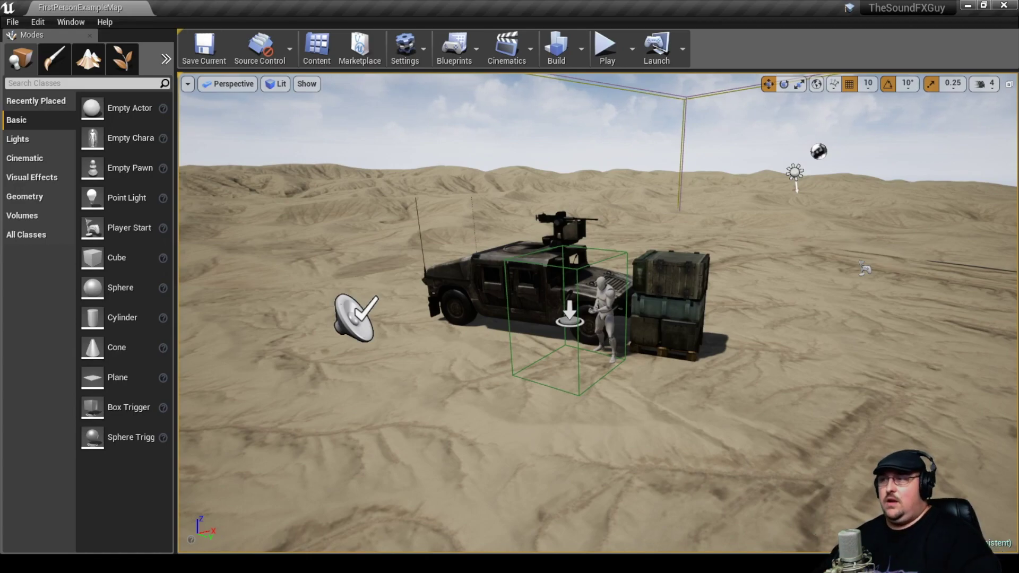
Show the Audio folder's sound assets in a full-screen Content Browser
key(alt+Tab)
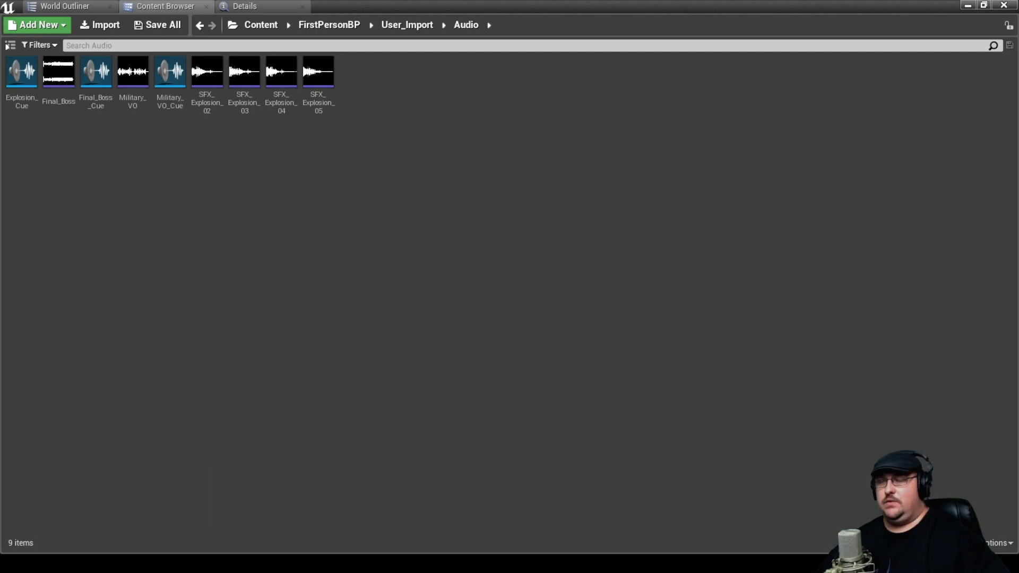
mouse_move(58, 71)
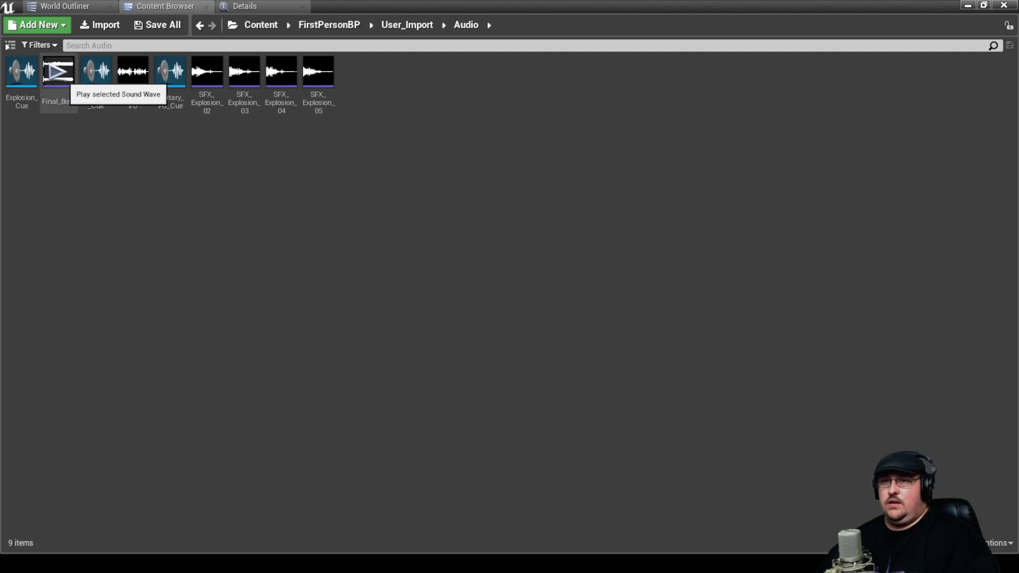
mouse_move(133, 71)
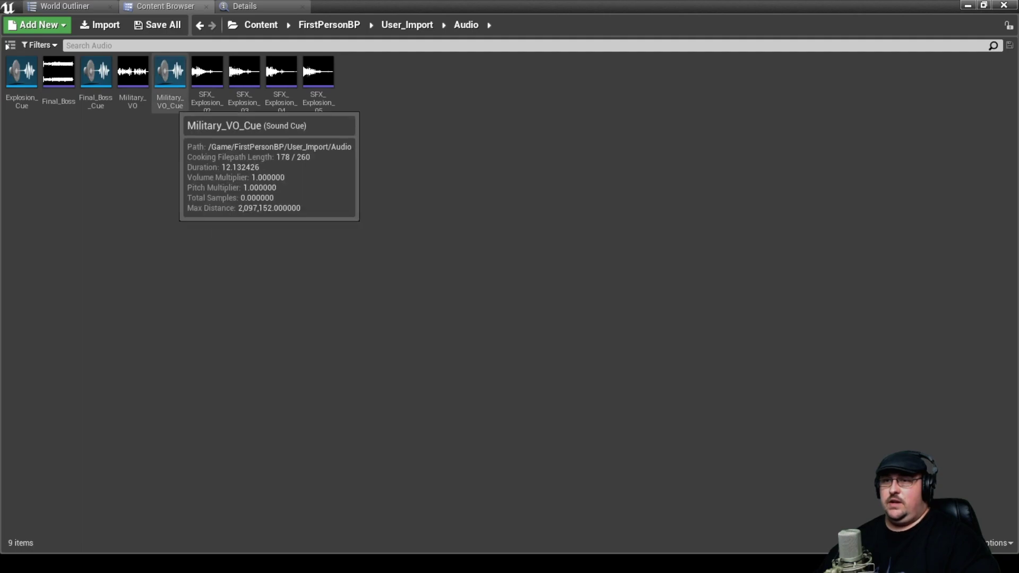
double_click(170, 75)
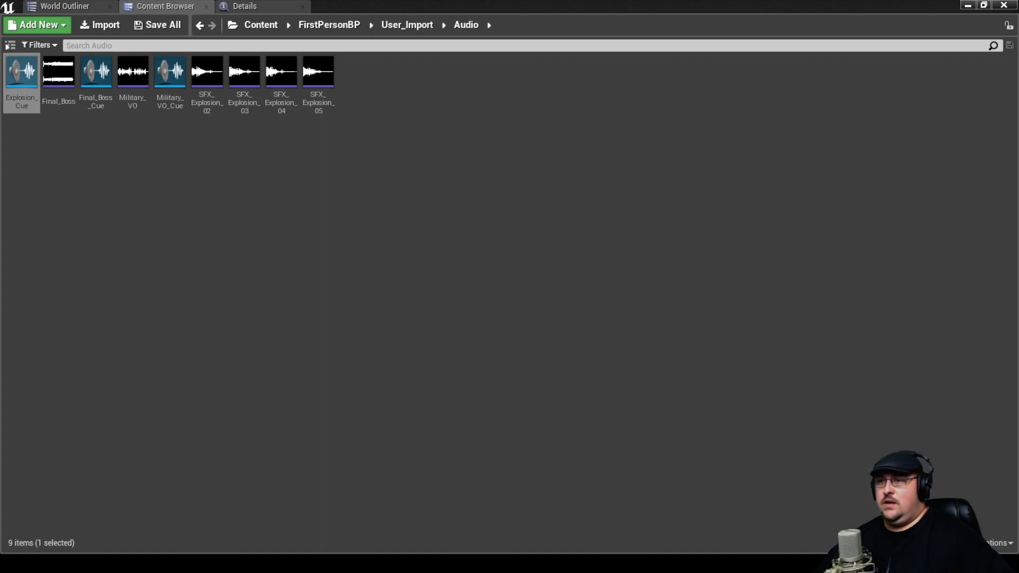
Create a Sound Class asset named BGMusic in the Audio folder
right_click(325, 178)
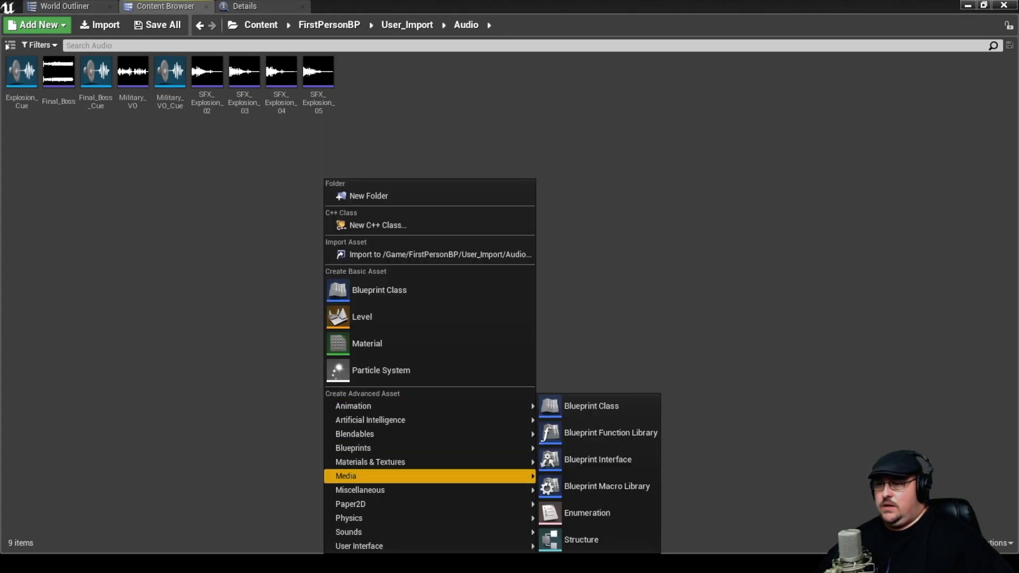
mouse_move(372, 532)
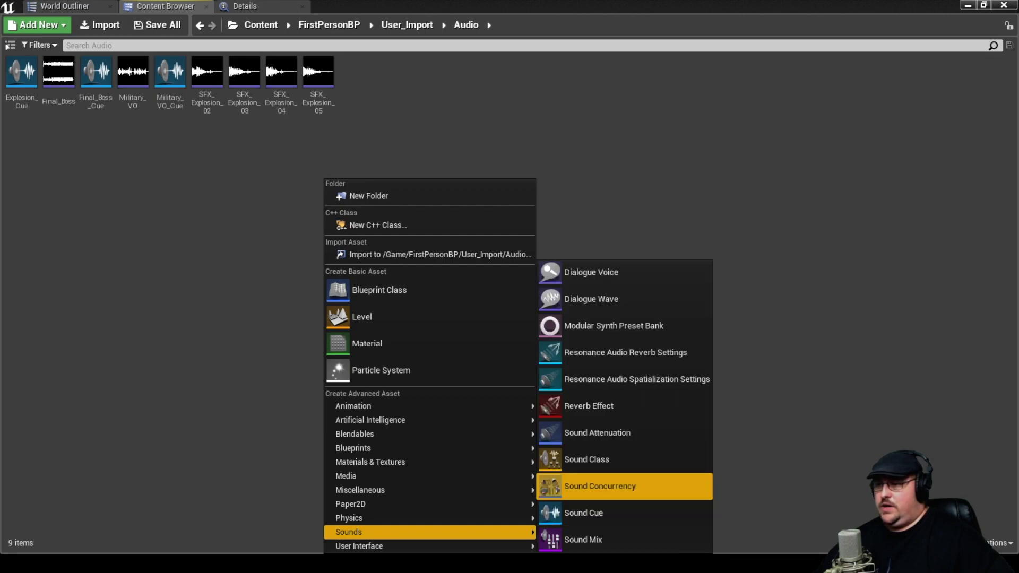
click(587, 459)
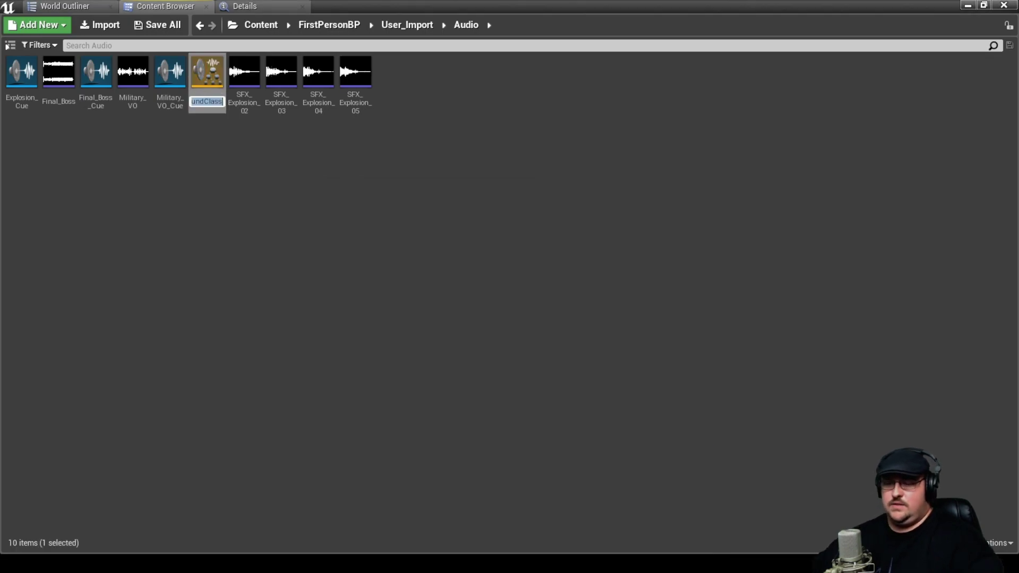
text(B)
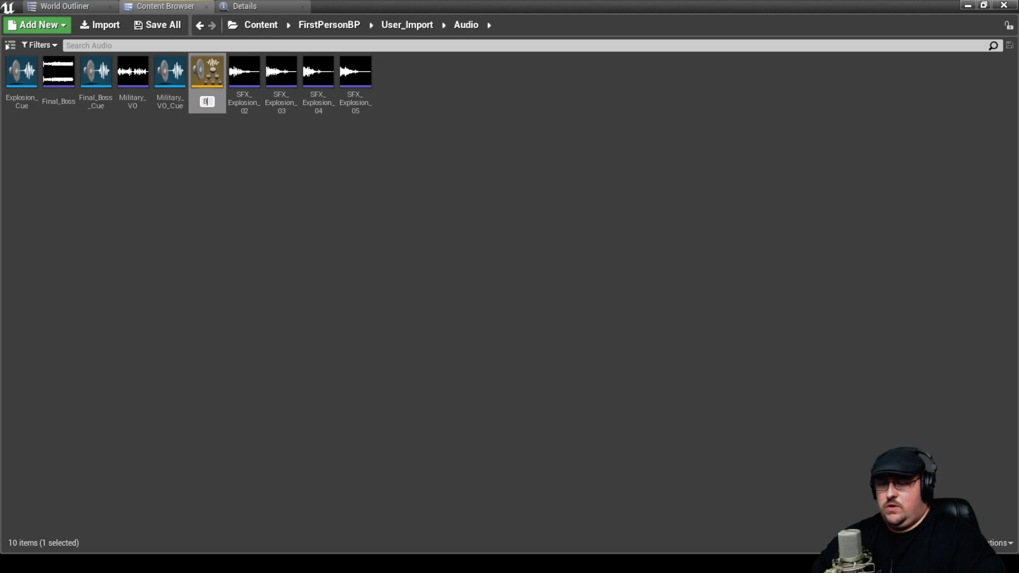
text(GMusw)
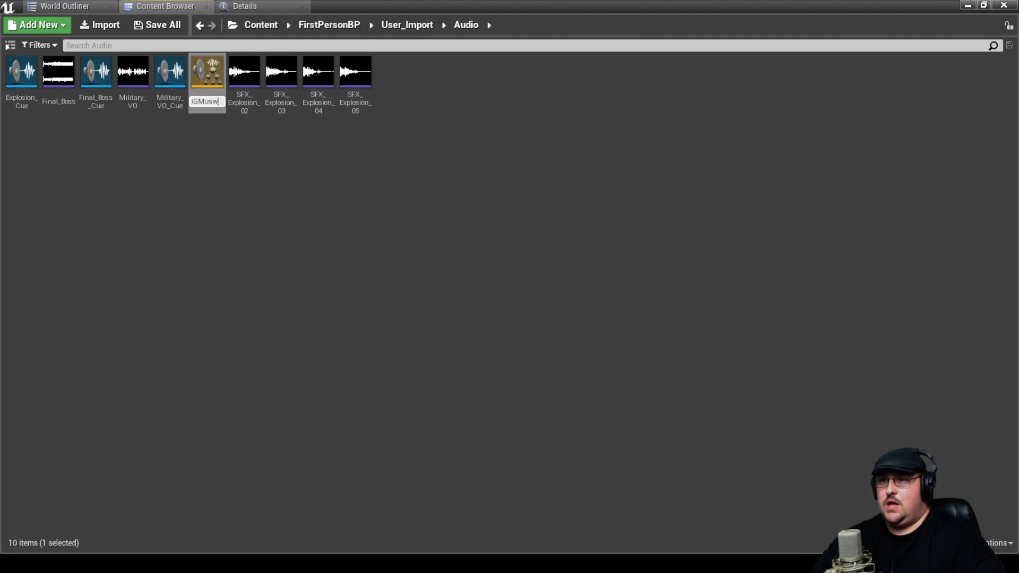
key(BackSpace)
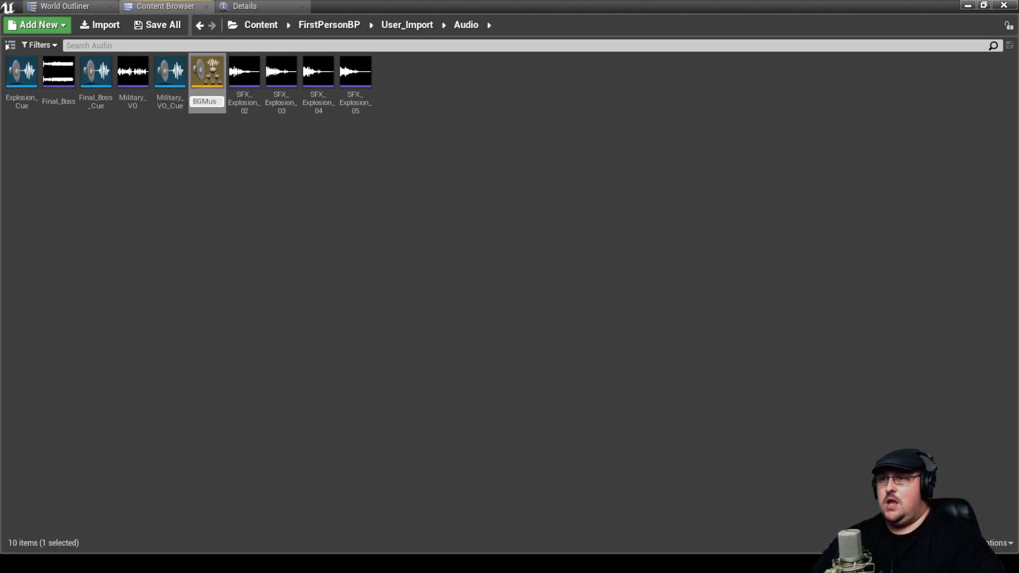
text(ic)
key(Return)
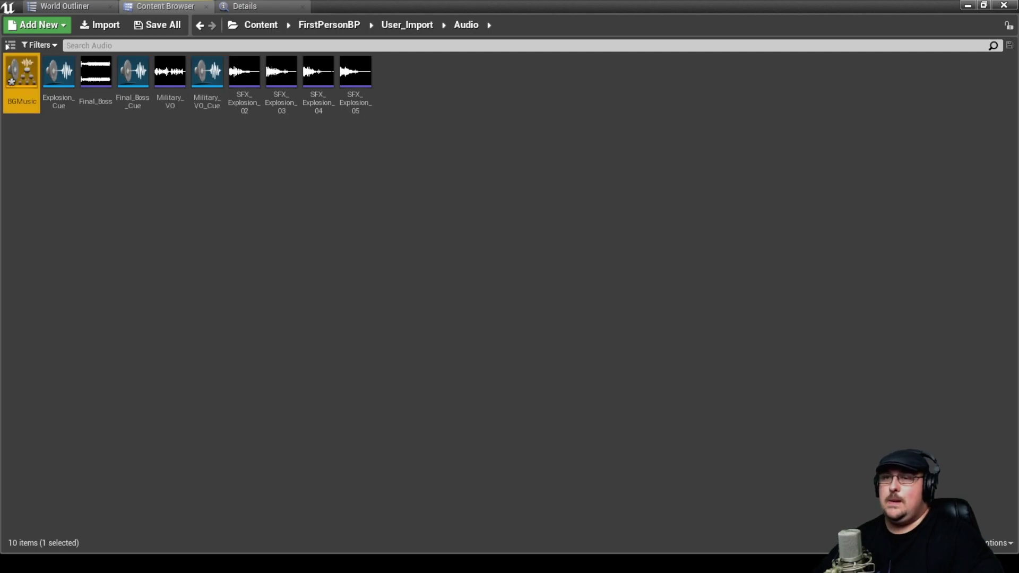
Create a second Sound Class asset named Dialogue
right_click(416, 179)
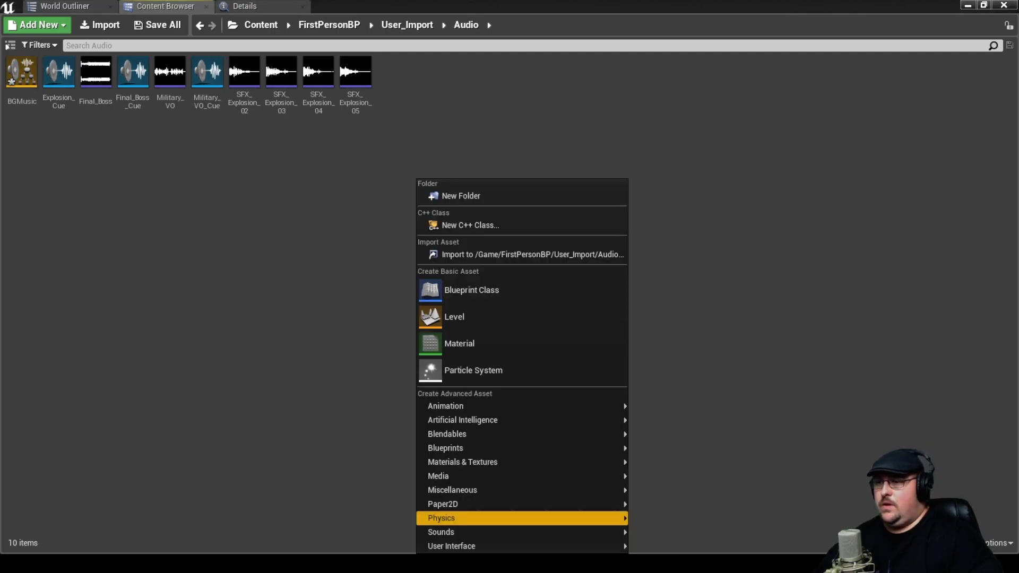
mouse_move(477, 532)
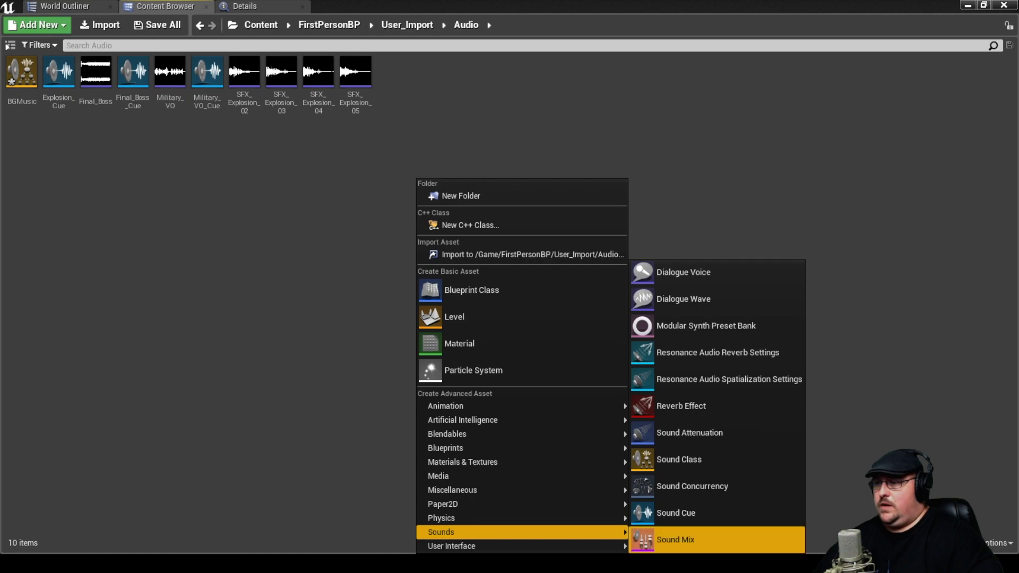
click(680, 460)
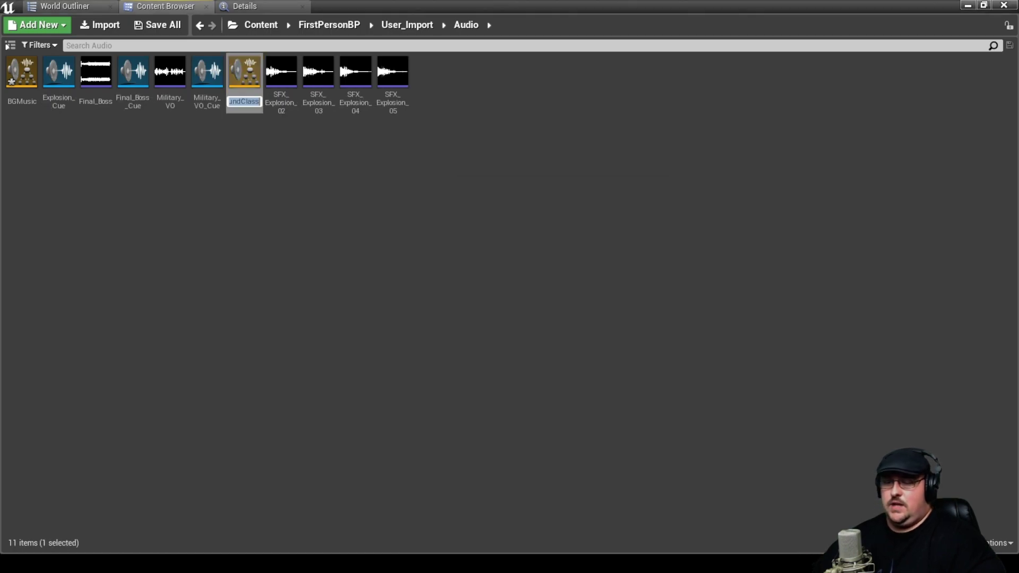
text(Dialo)
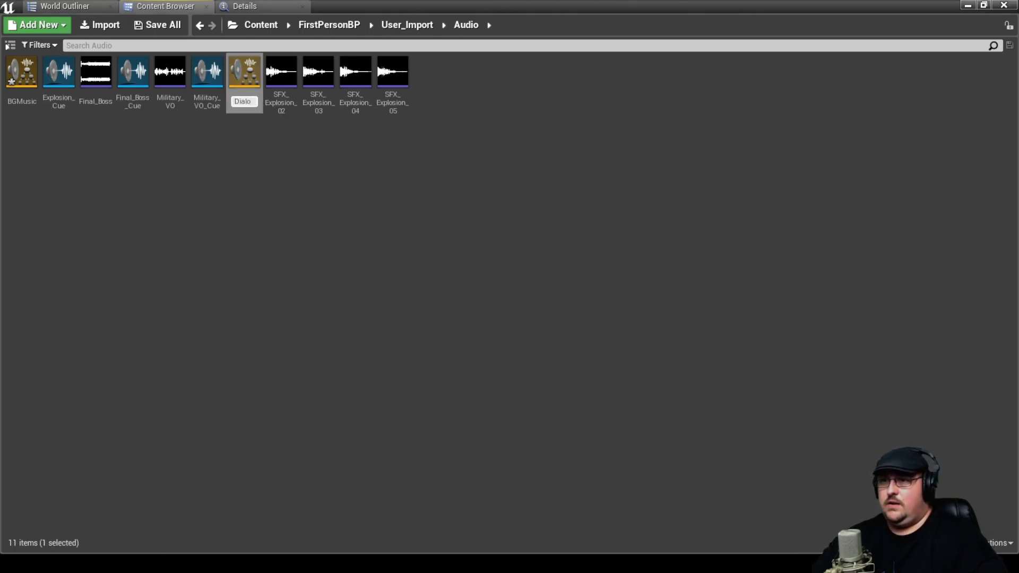
text(gue)
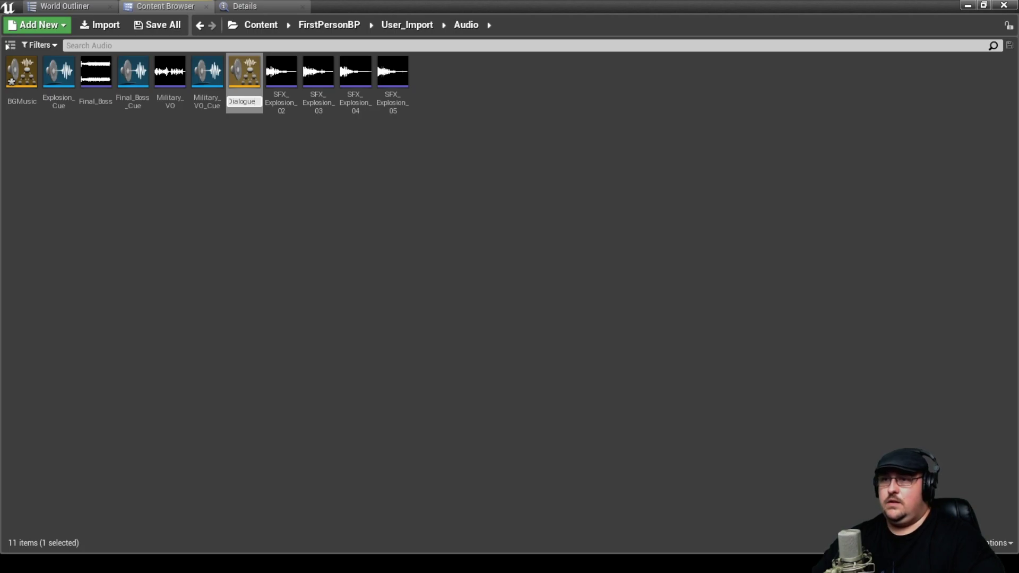
key(Return)
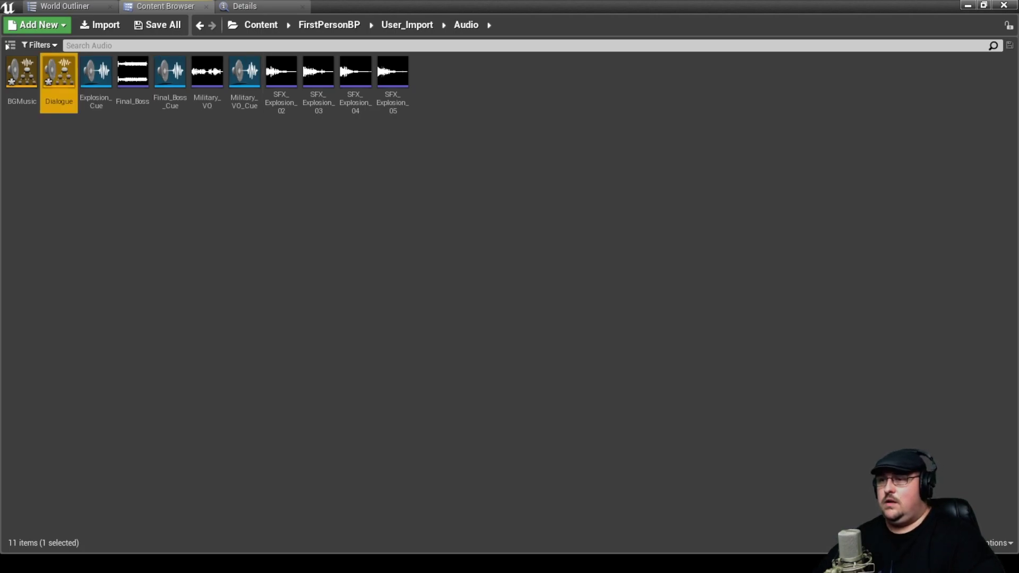
Create a third Sound Class asset named SoundEffects
right_click(357, 179)
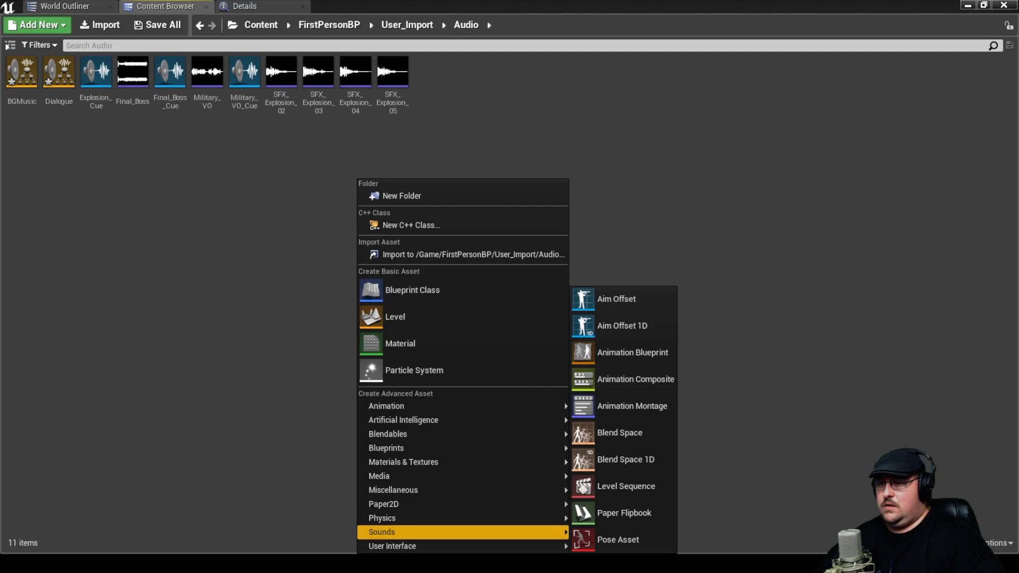
mouse_move(530, 532)
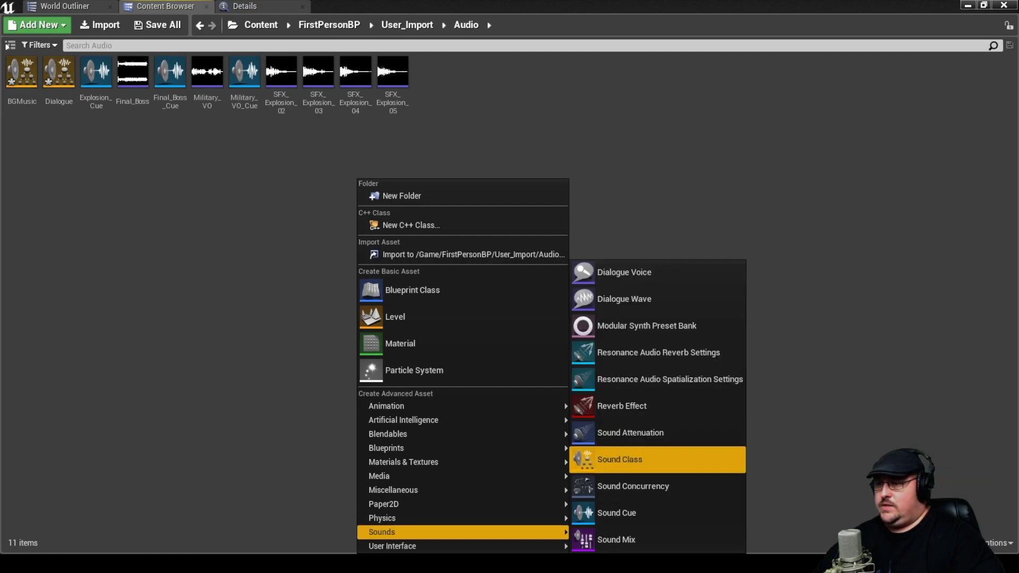
click(620, 459)
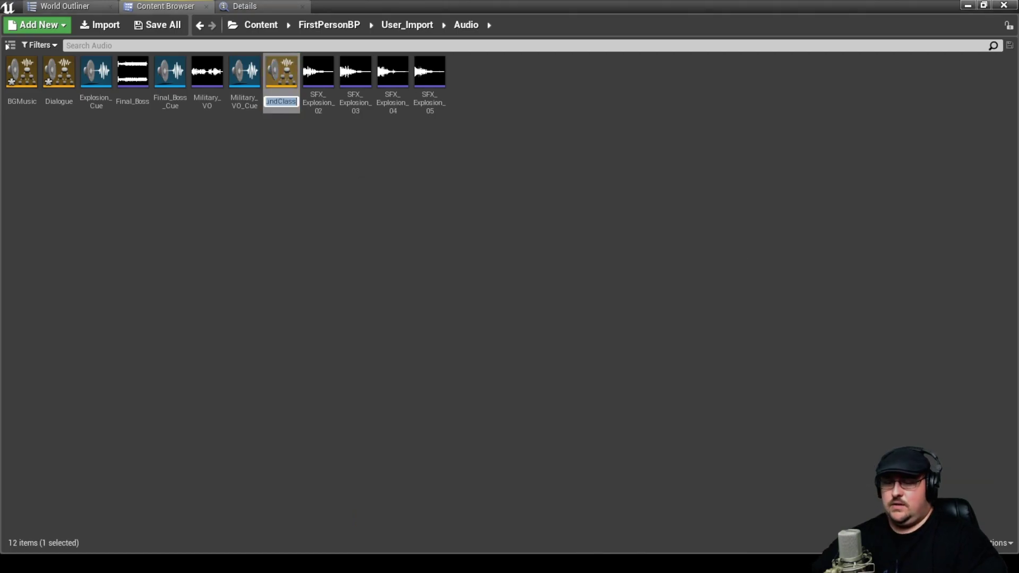
text(Sound)
text(Effects)
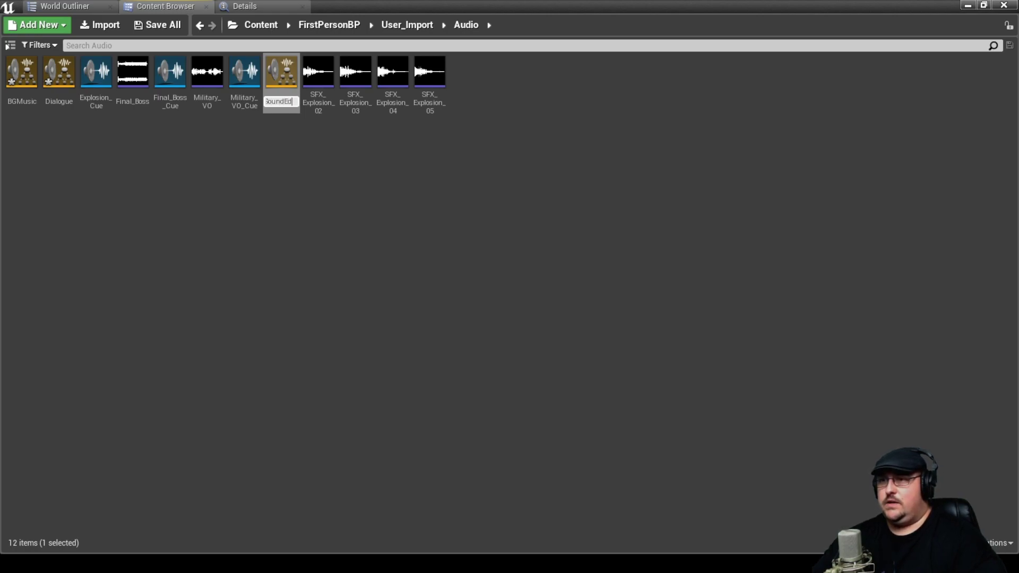
key(Return)
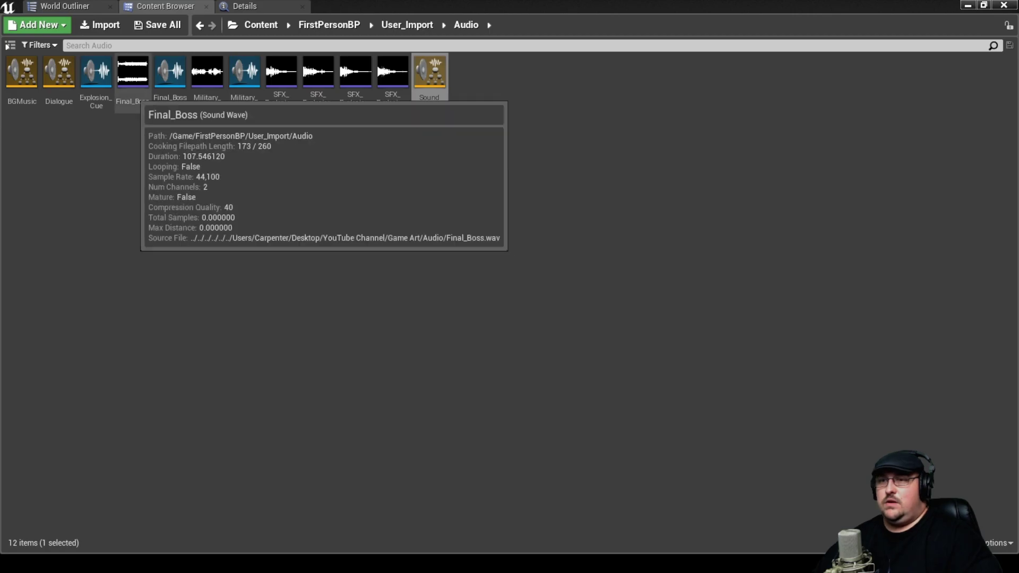
Set the Final_Boss sound wave's Sound Class to BGMusic, save it, and close its editor
double_click(132, 77)
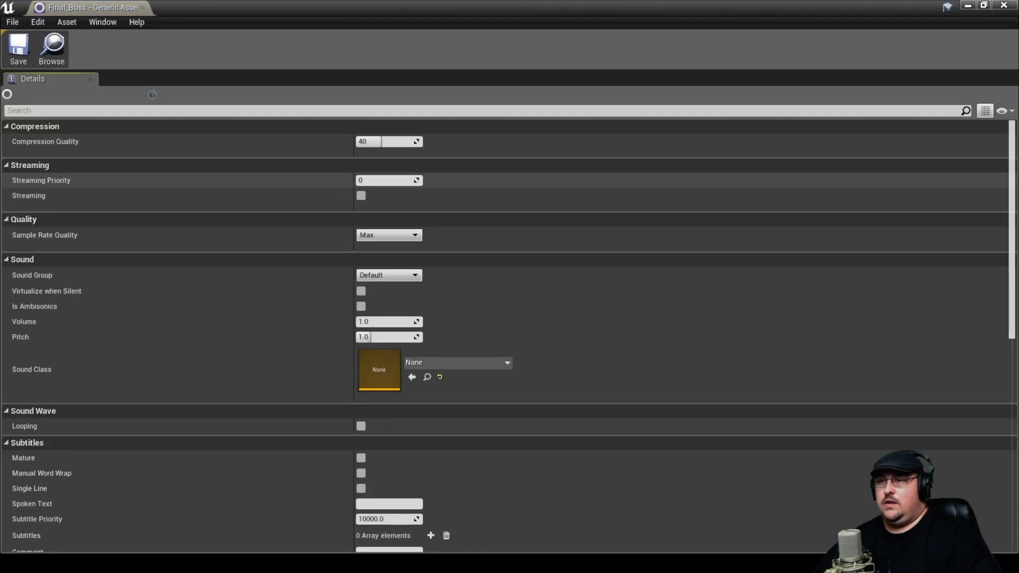
click(480, 363)
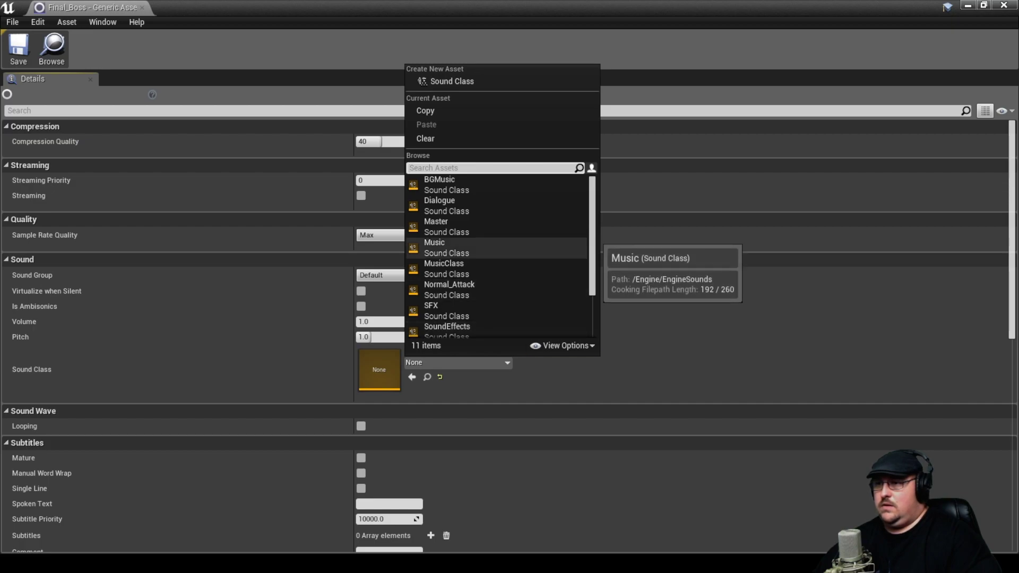
click(478, 184)
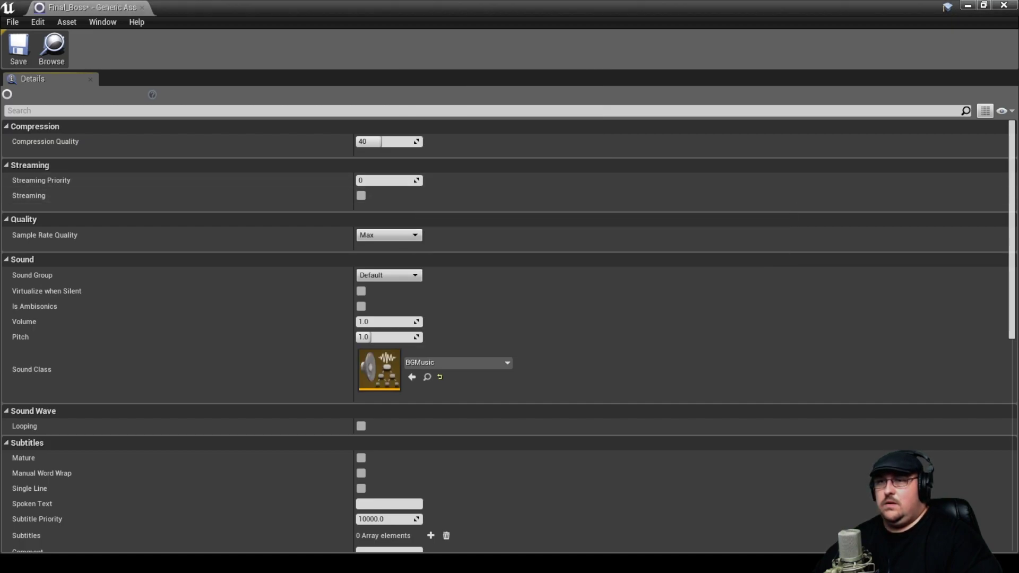
click(18, 48)
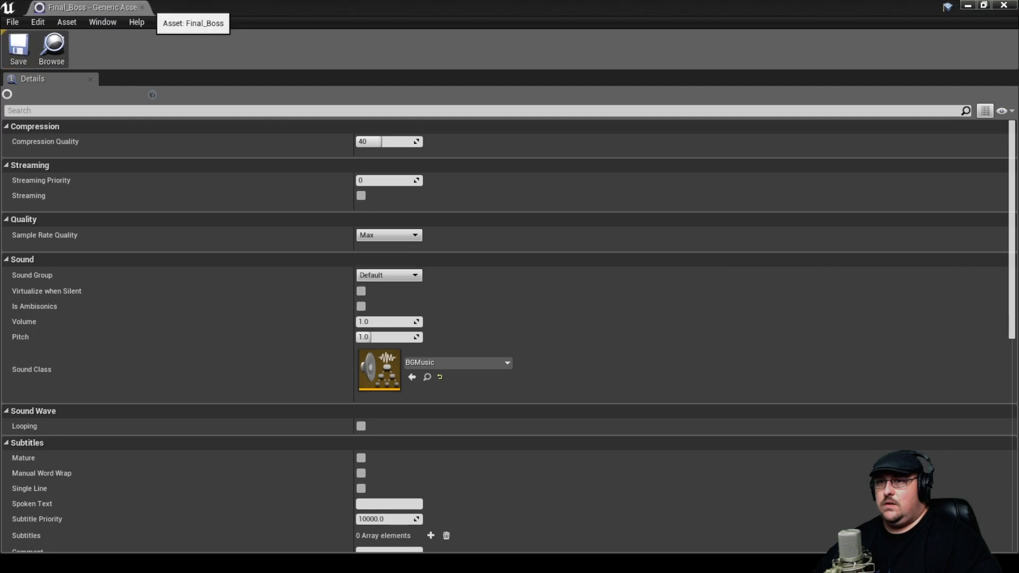
click(142, 7)
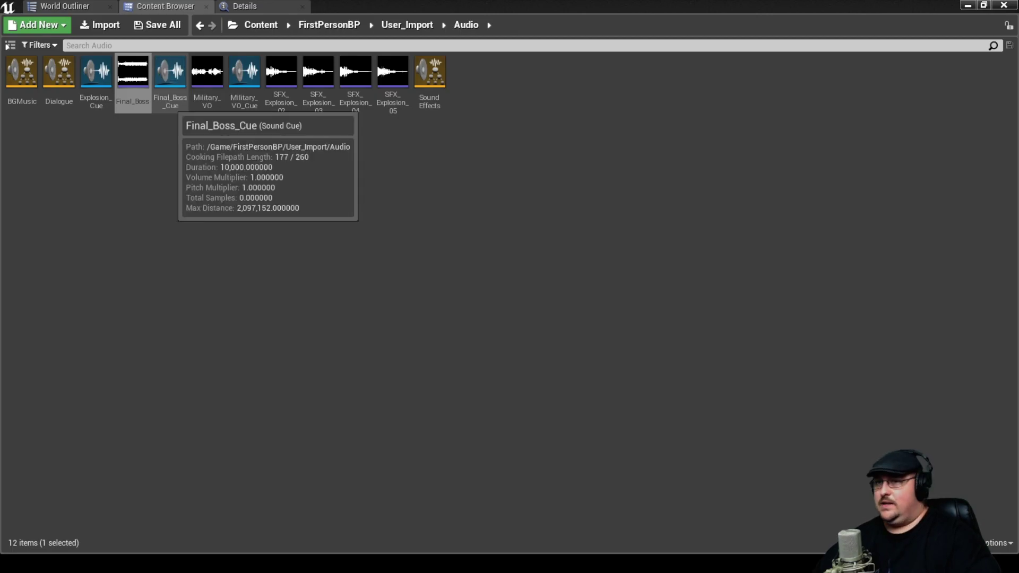
click(159, 82)
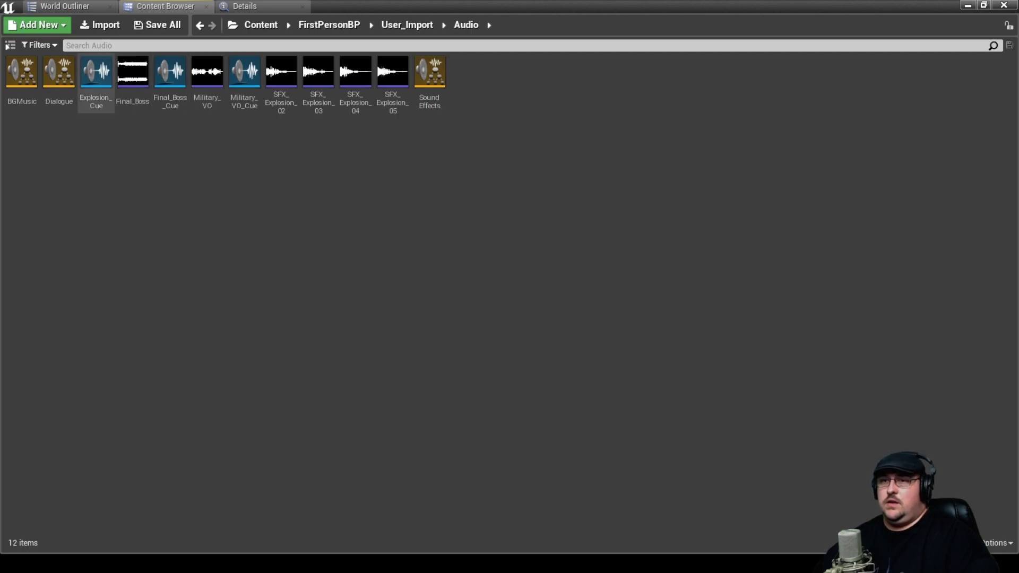
Select BGMusic, Dialogue and Sound Effects together and drag them into the Master sound class graph
click(22, 74)
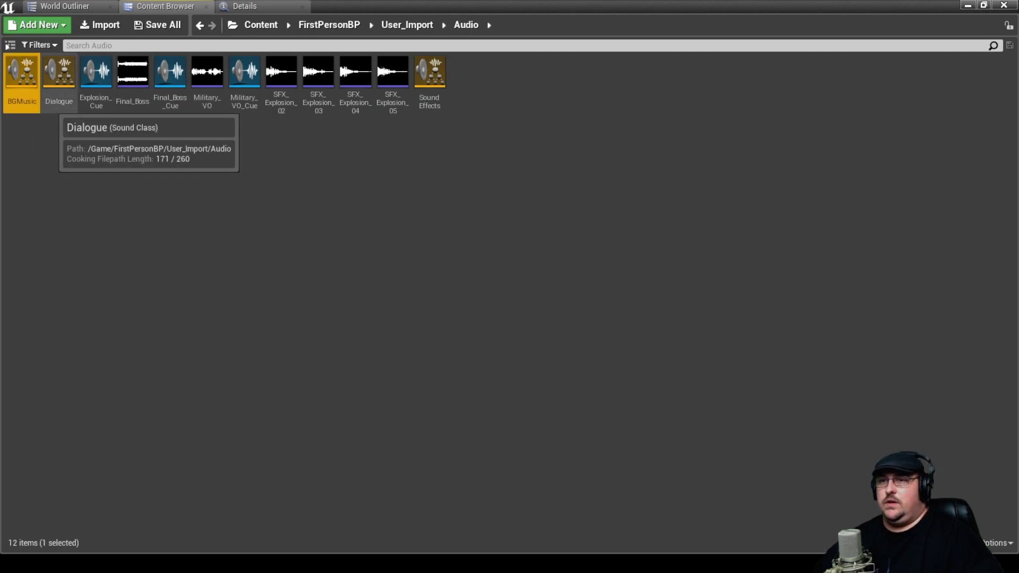
ctrl+click(59, 74)
ctrl+click(430, 75)
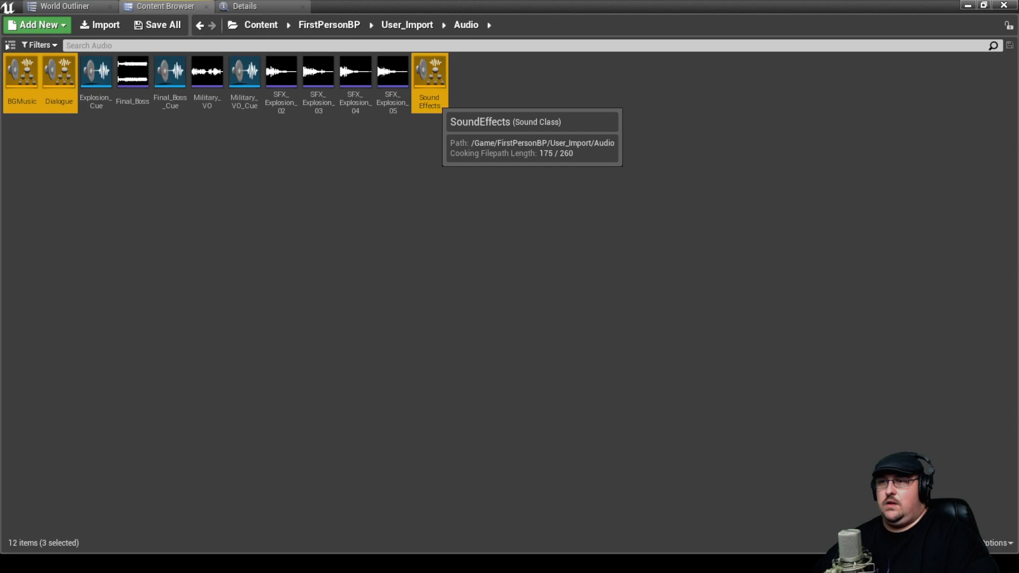
drag(430, 80, 3, 372)
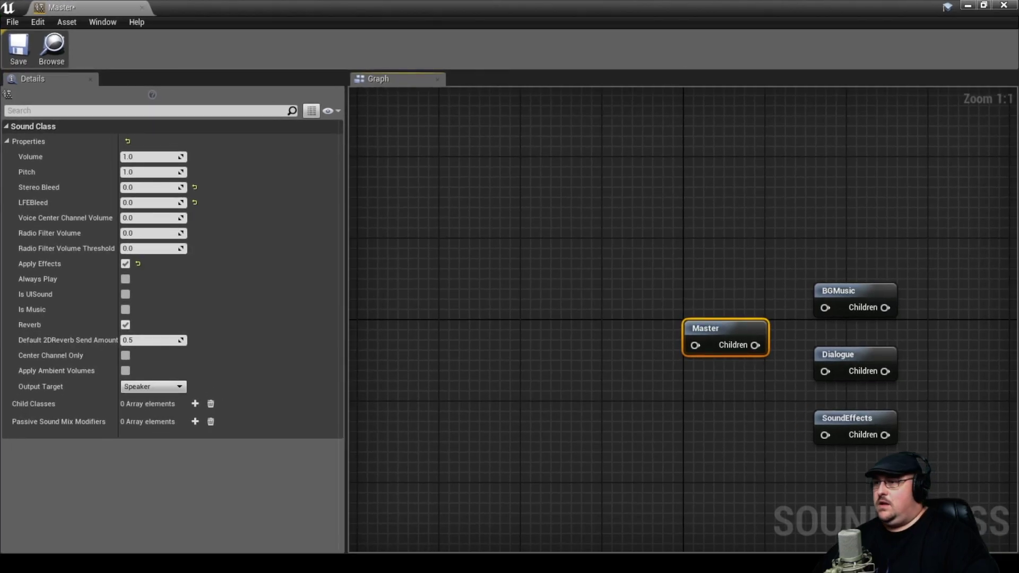
Arrange the nodes and wire Master's Children pin to Dialogue, BGMusic and SoundEffects
right_drag(763, 236, 517, 133)
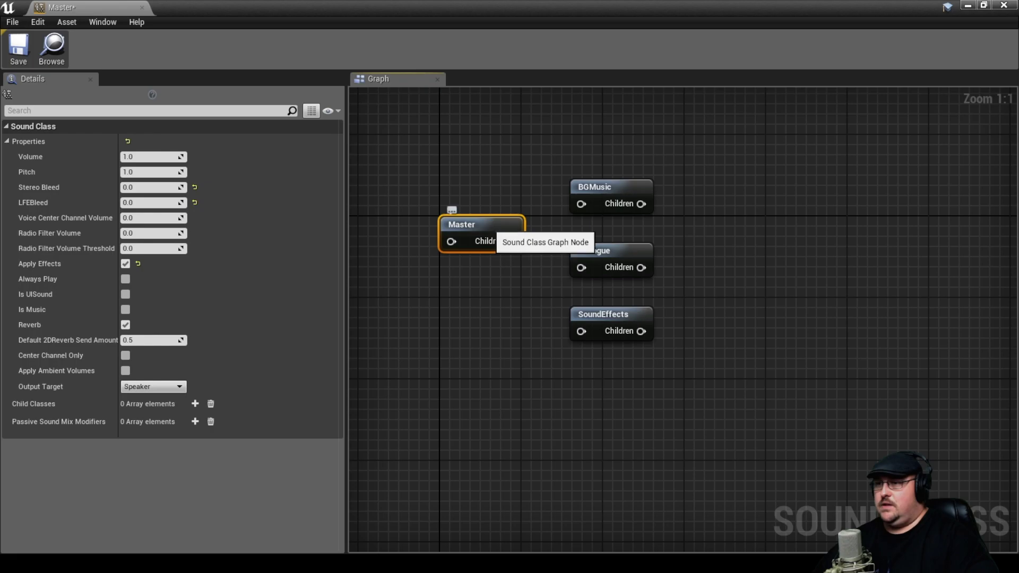
drag(452, 222, 412, 252)
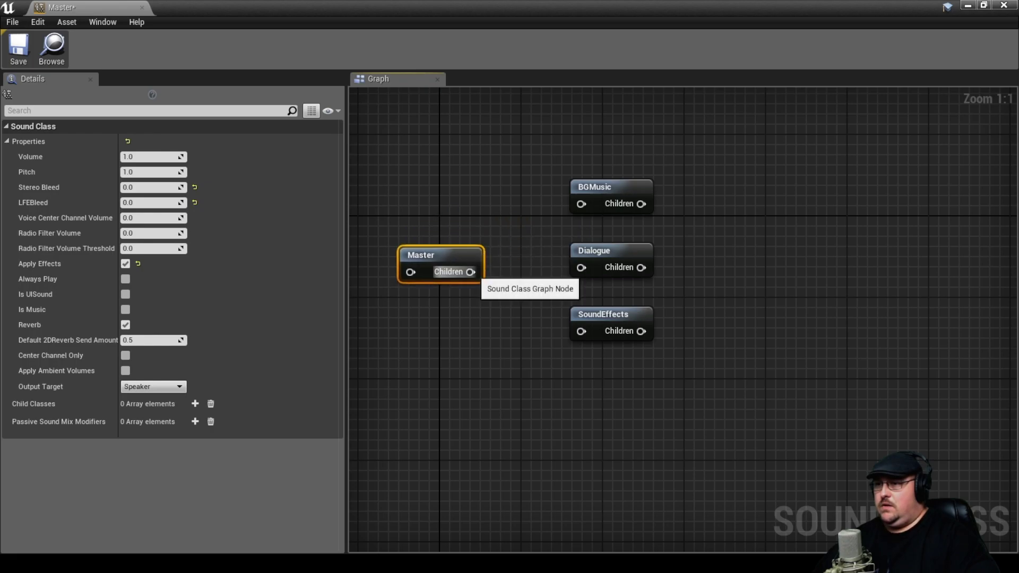
drag(470, 271, 581, 268)
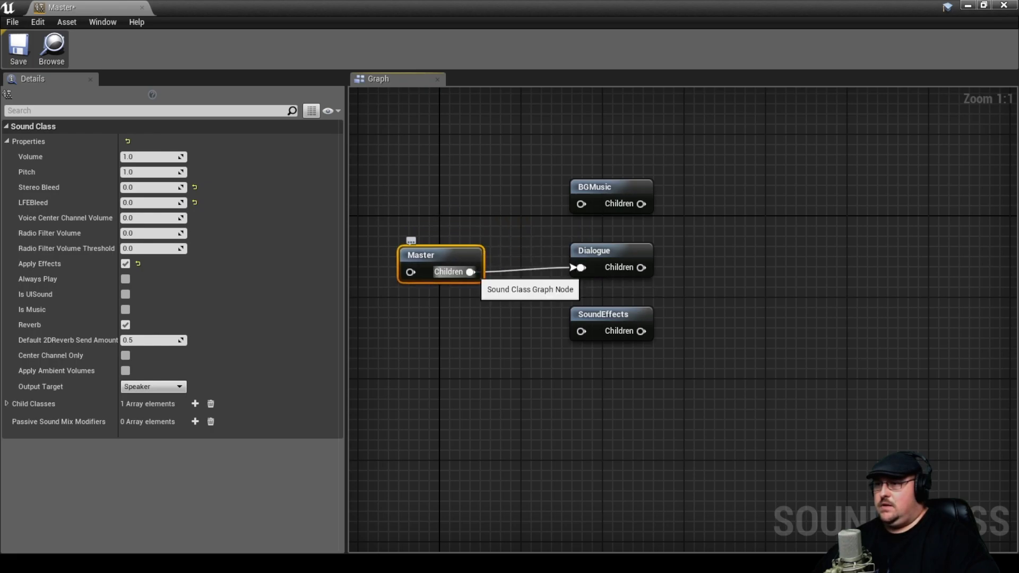
drag(470, 272, 581, 204)
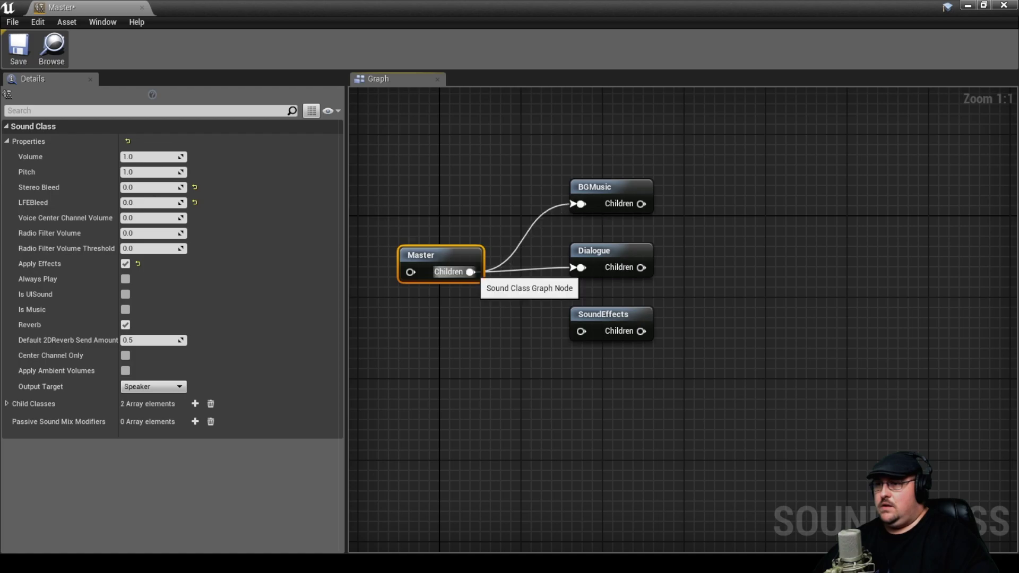
drag(470, 271, 582, 331)
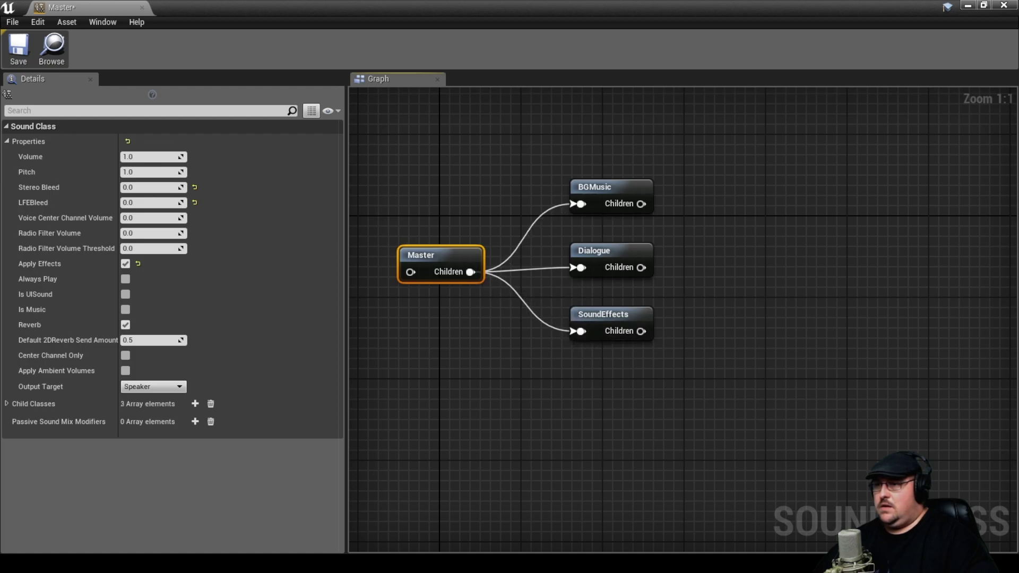
drag(456, 266, 466, 255)
key(Escape)
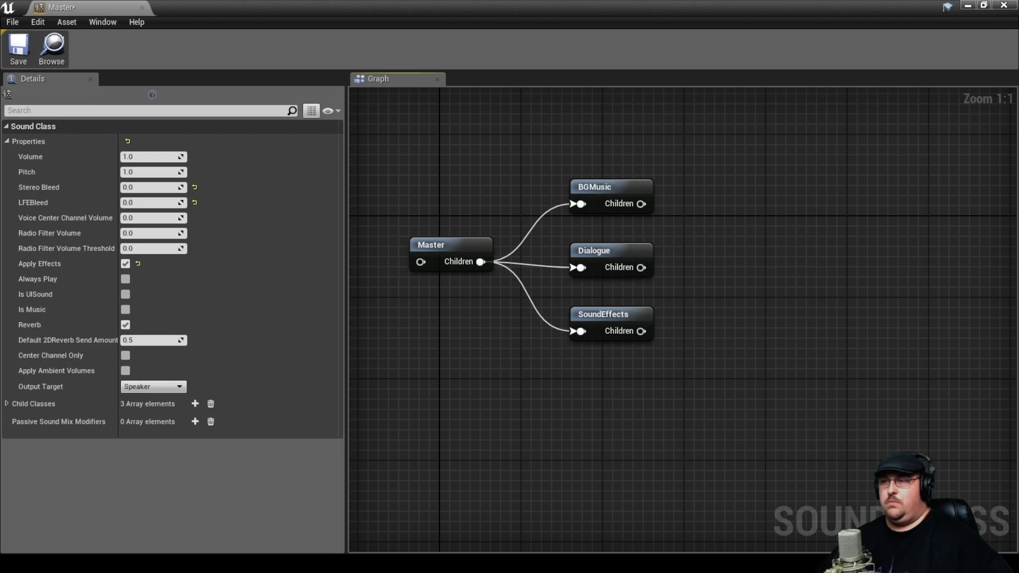
Review the properties of the Master, BGMusic, Dialogue and SoundEffects classes
click(457, 254)
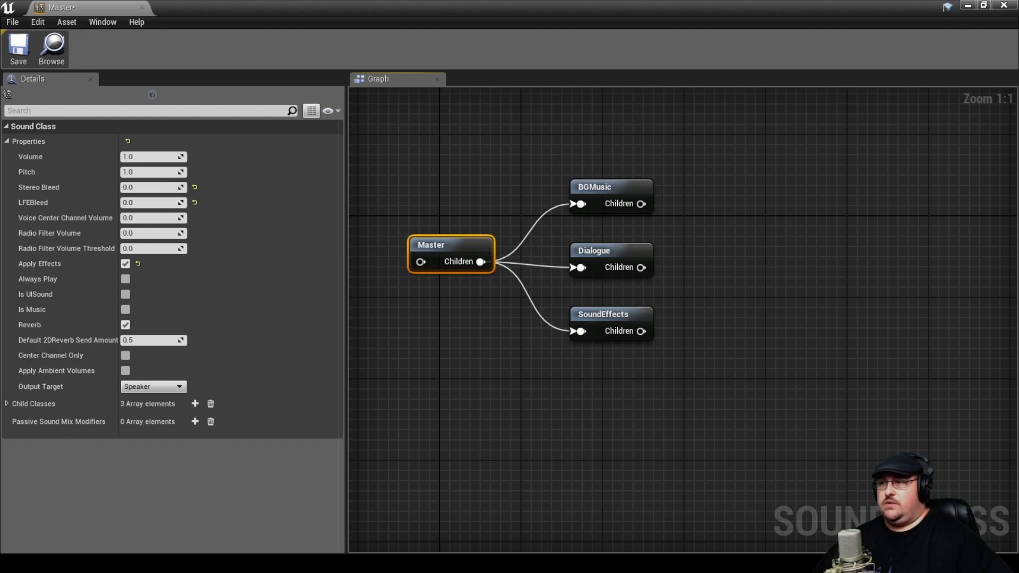
click(602, 197)
click(605, 265)
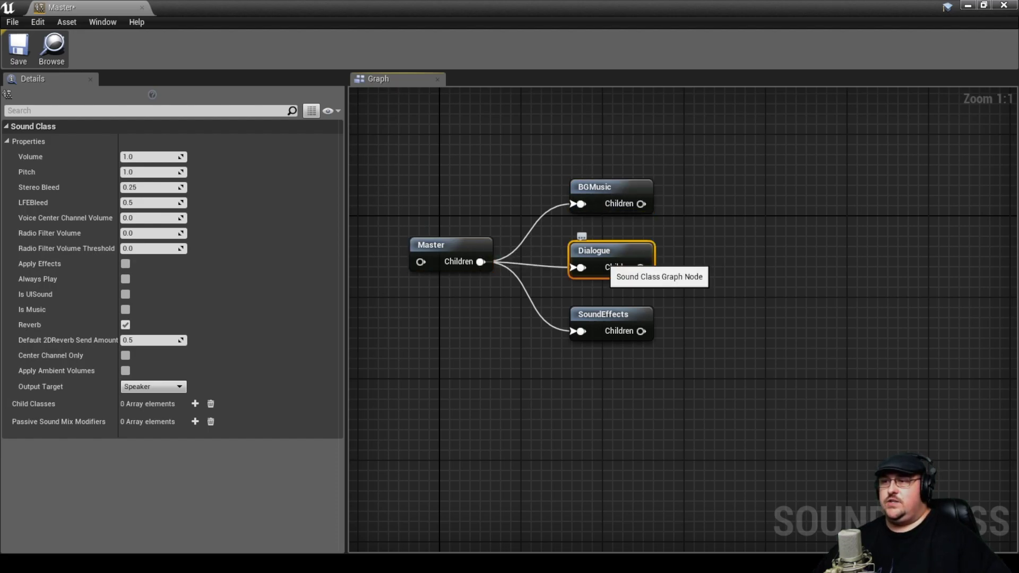
click(612, 325)
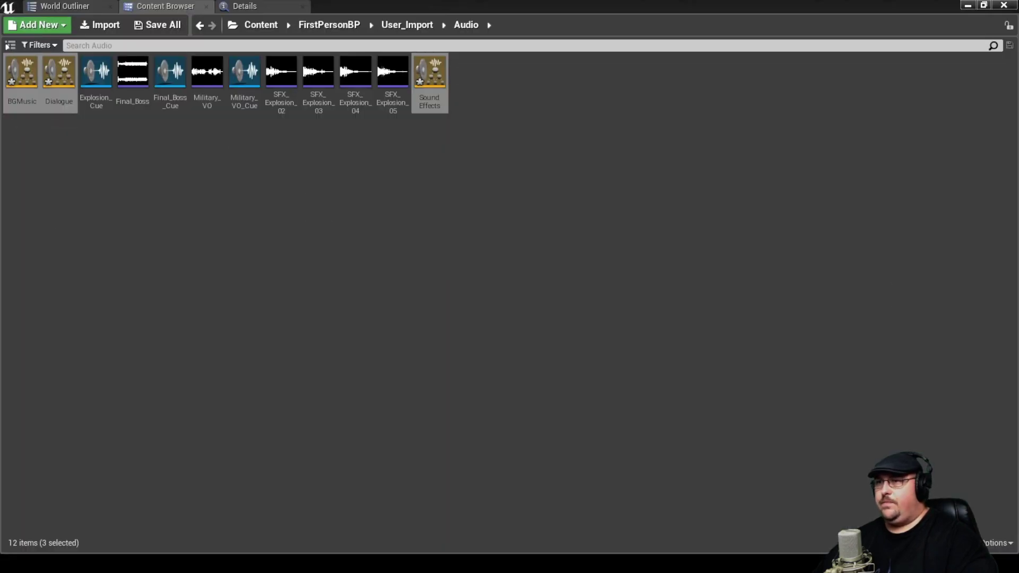
Create a Sound Mix asset named Ducking in the Audio folder
key(Escape)
right_click(251, 180)
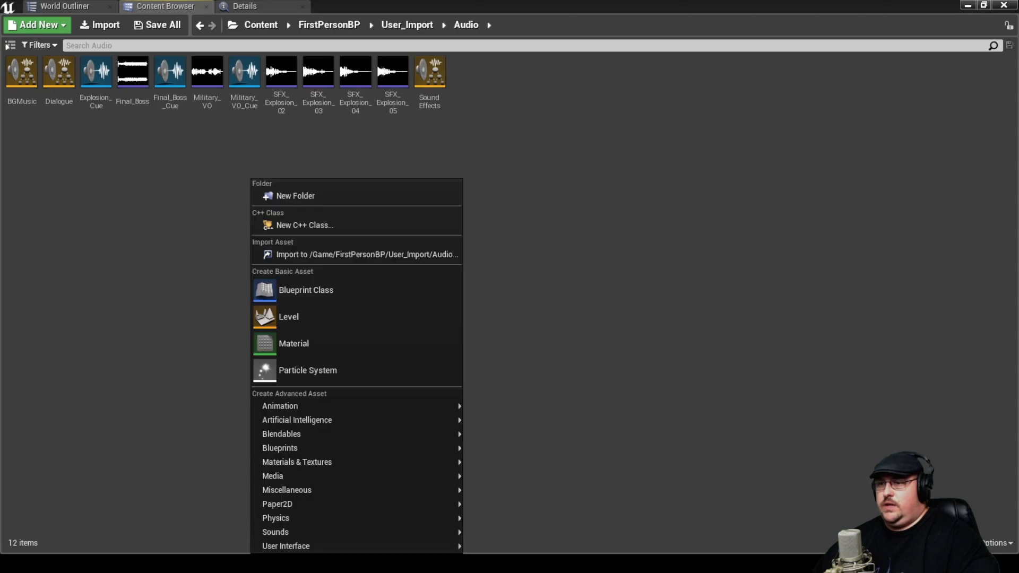
mouse_move(318, 532)
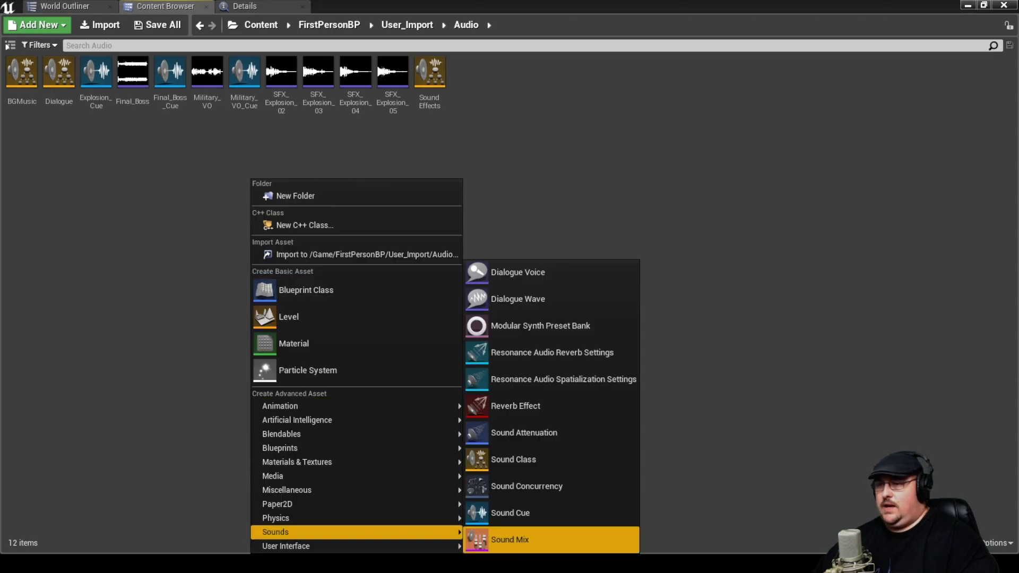
click(510, 539)
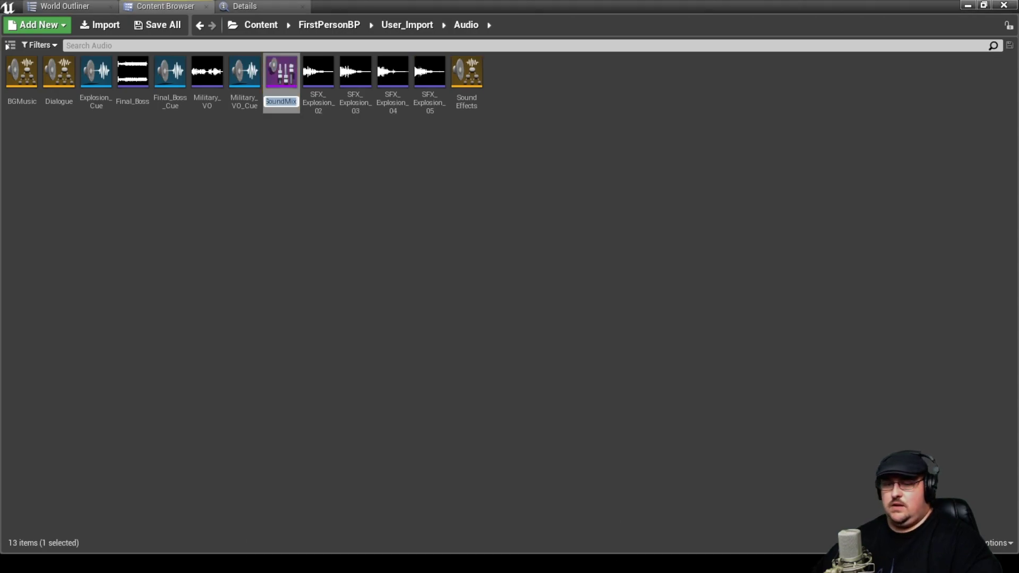
text(Ducking)
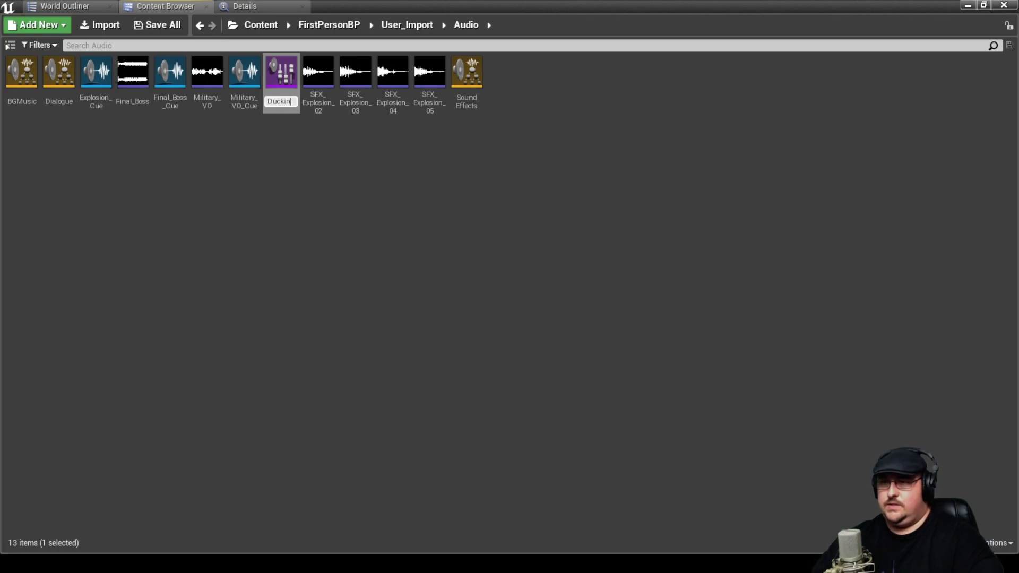
key(Return)
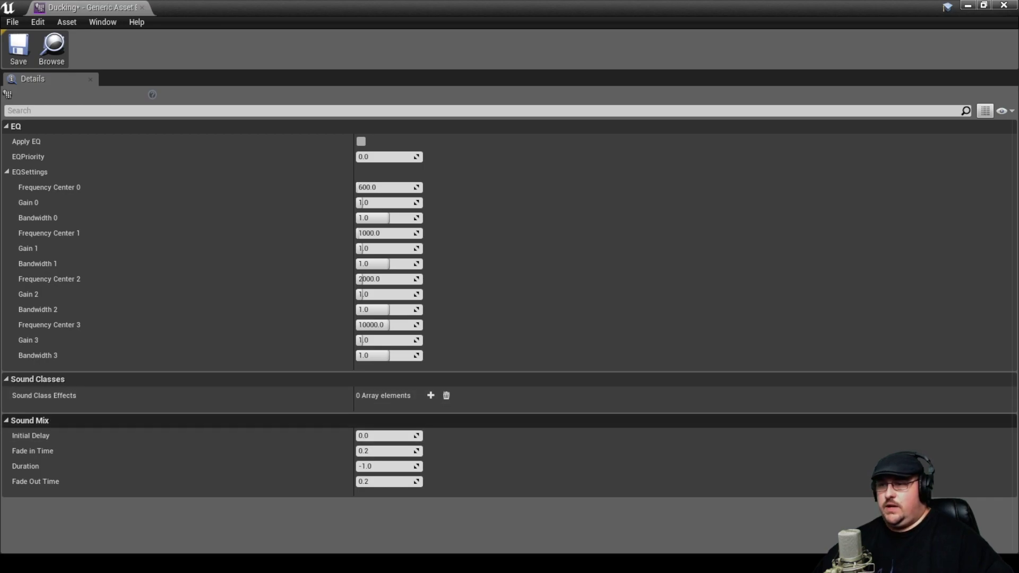
Add a sound class effect targeting BGMusic with a volume adjuster of 0.2
click(430, 395)
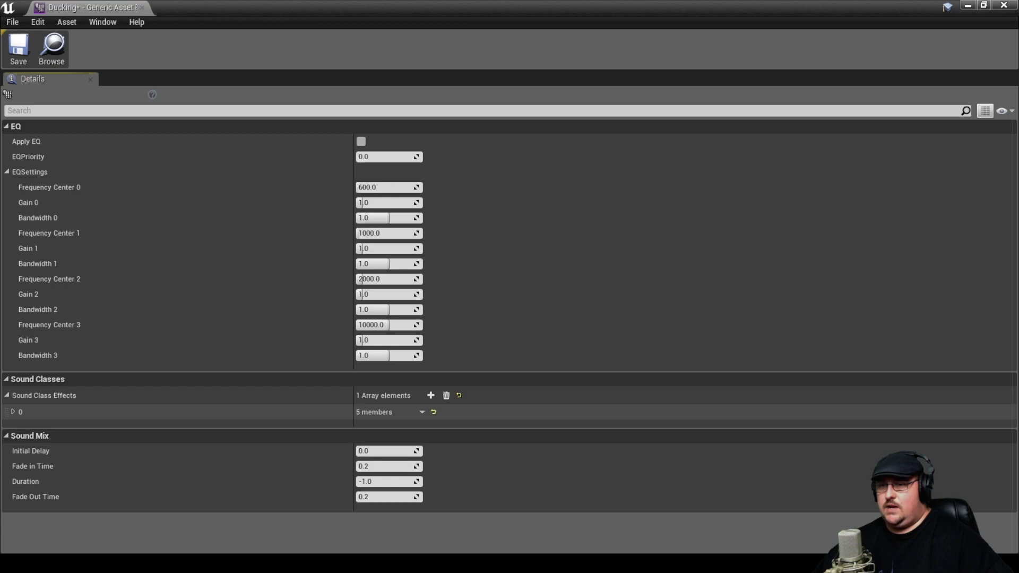
click(13, 411)
scroll(504, 334, down, 2)
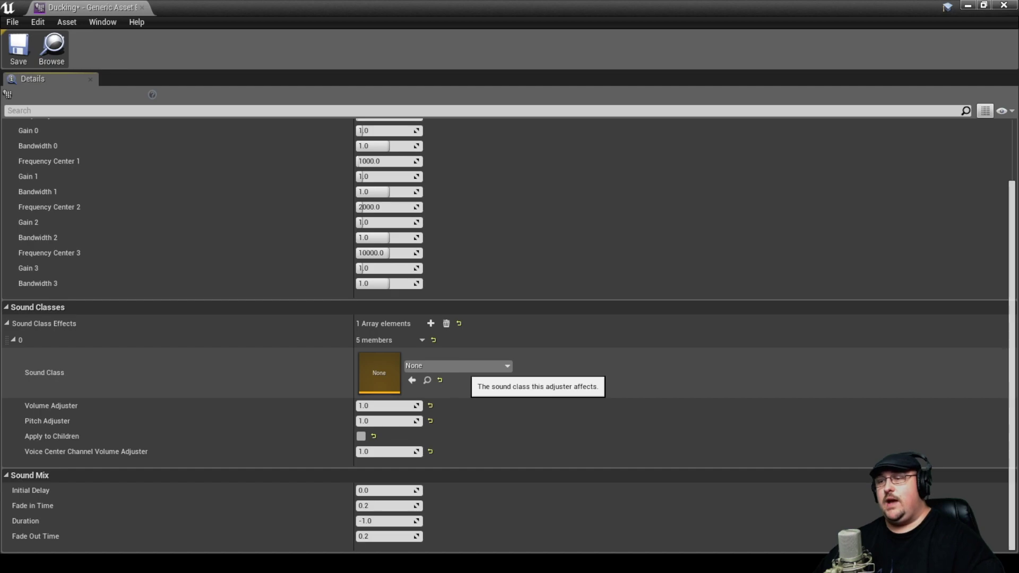
click(457, 366)
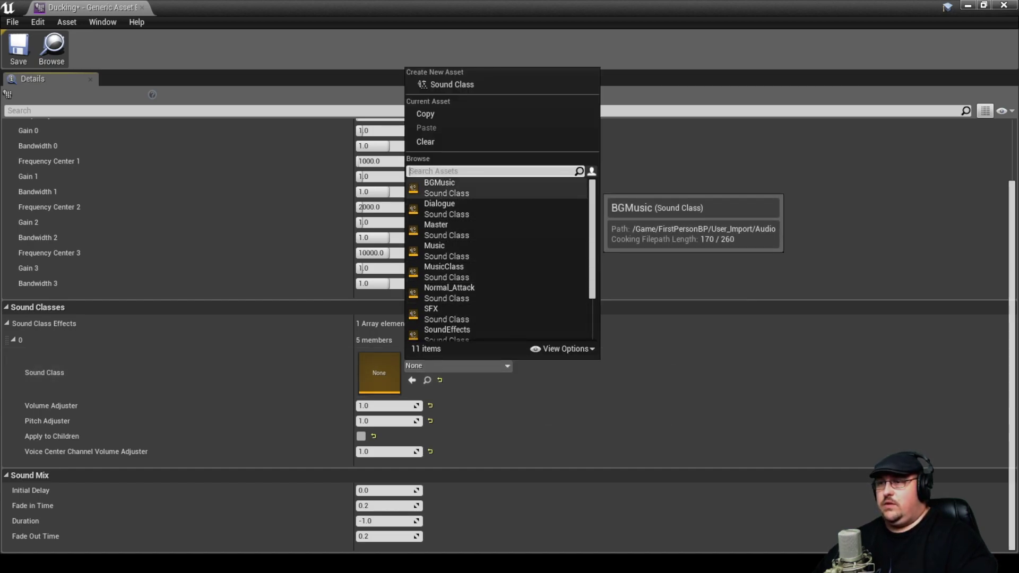
click(446, 190)
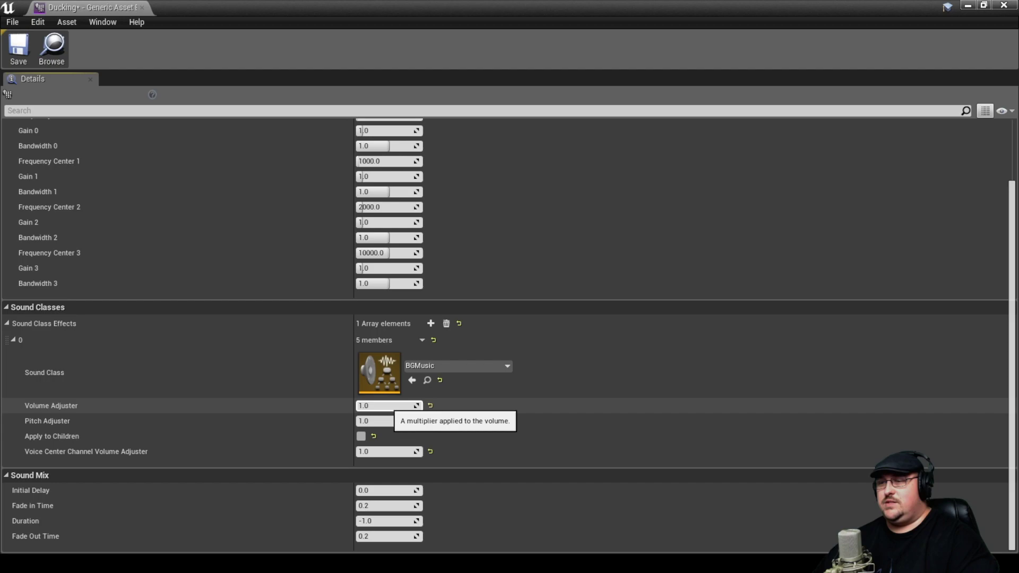
click(392, 406)
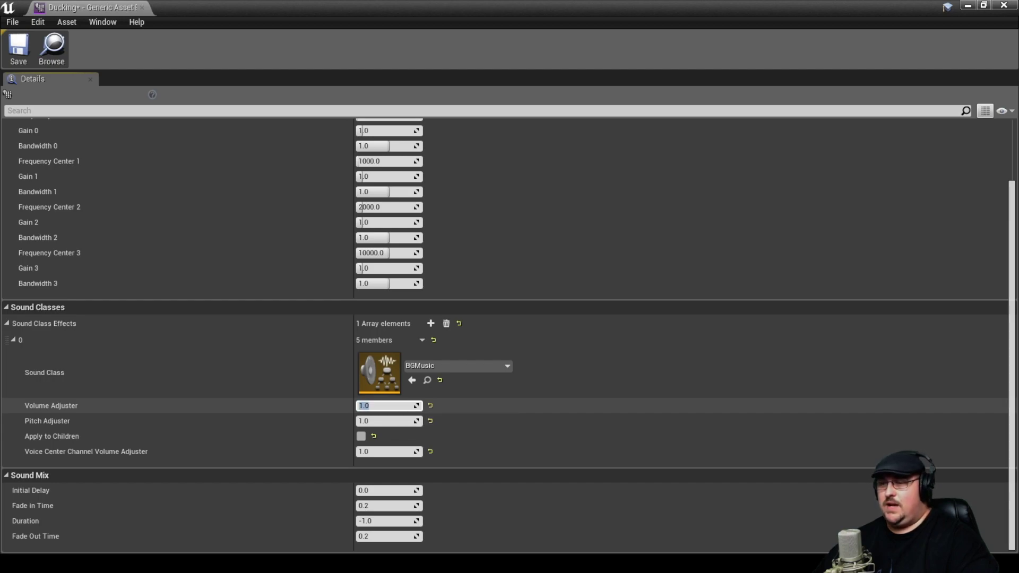
key(Return)
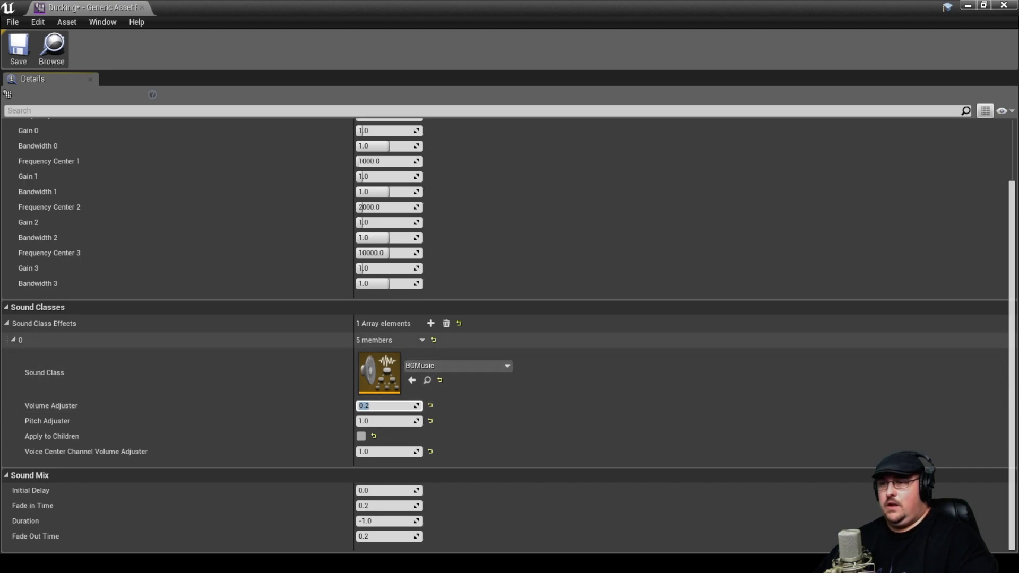
Add a second effect lowering SoundEffects to 0.2 volume and save the Ducking mix
click(430, 323)
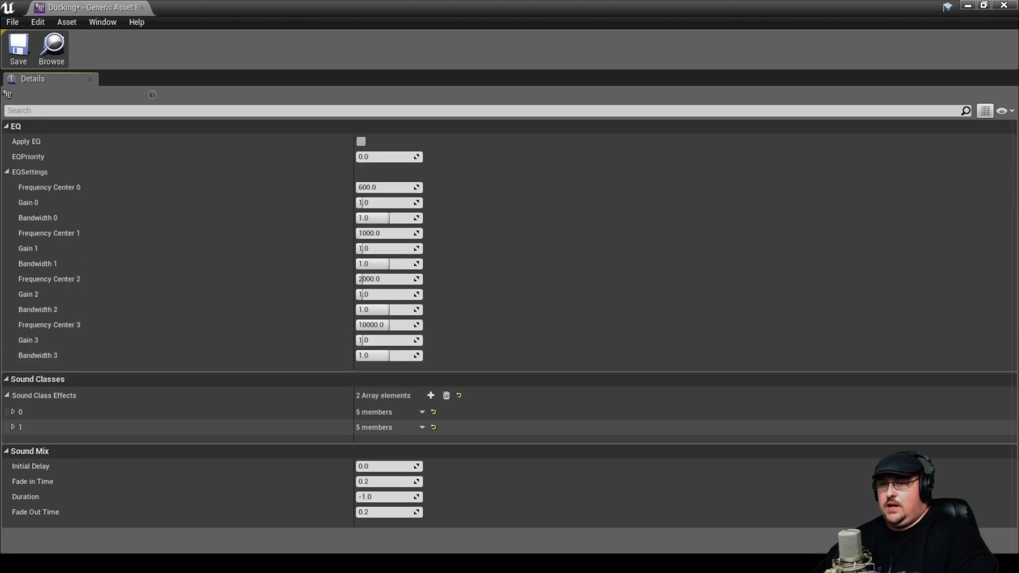
click(13, 427)
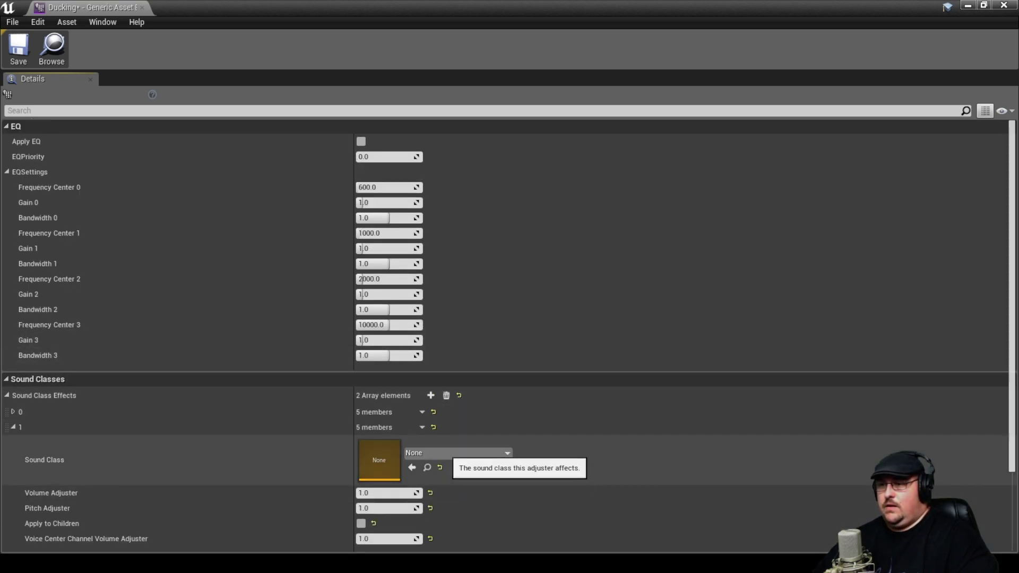
click(448, 453)
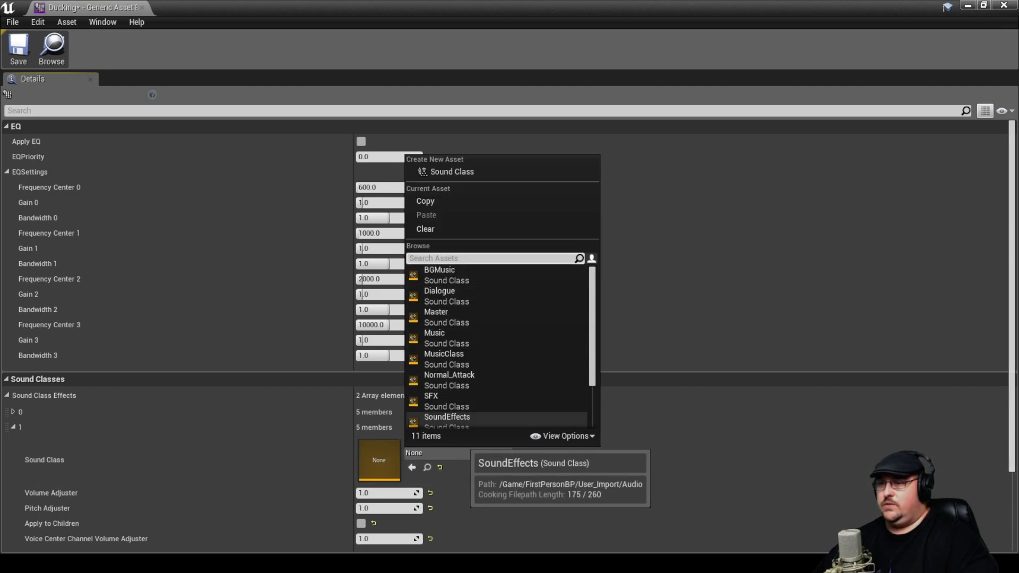
click(447, 418)
scroll(447, 372, down, 3)
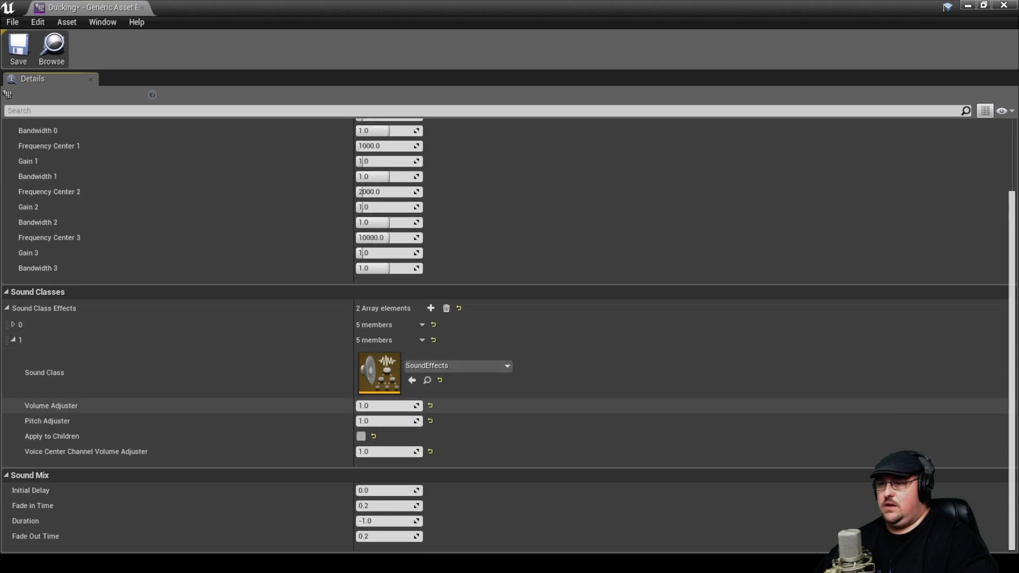
click(371, 405)
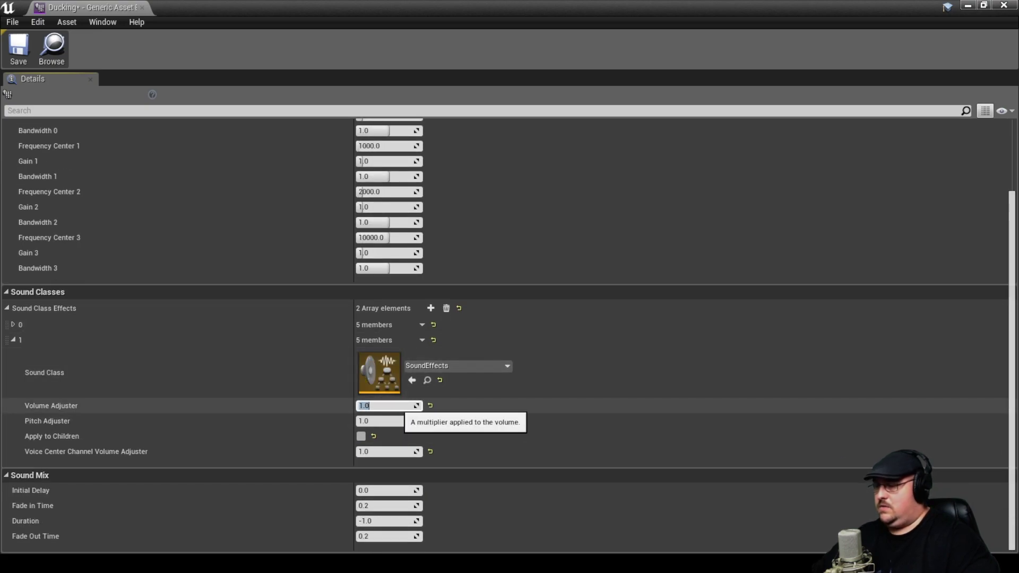
key(BackSpace)
text(.2)
key(Return)
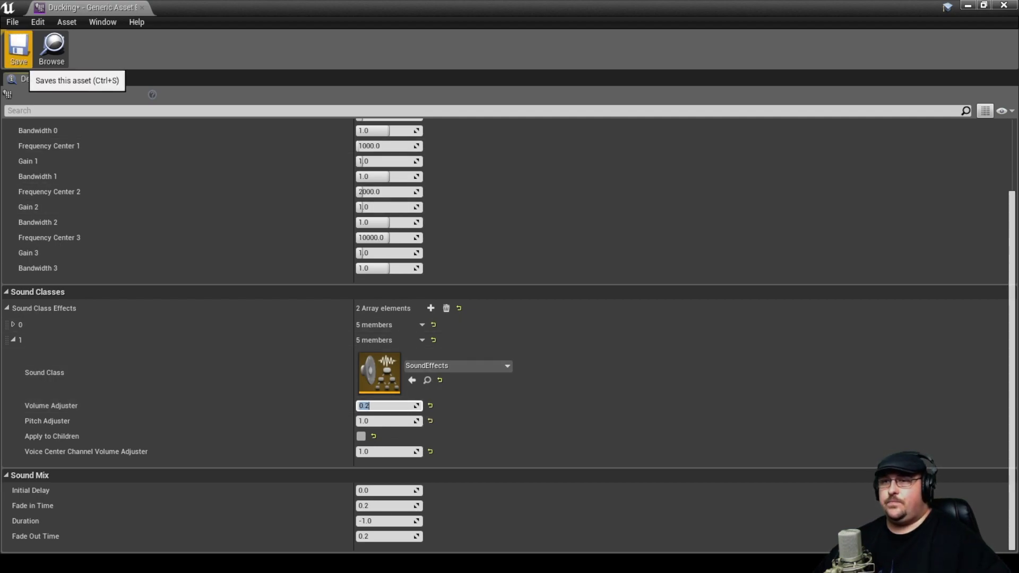
click(19, 49)
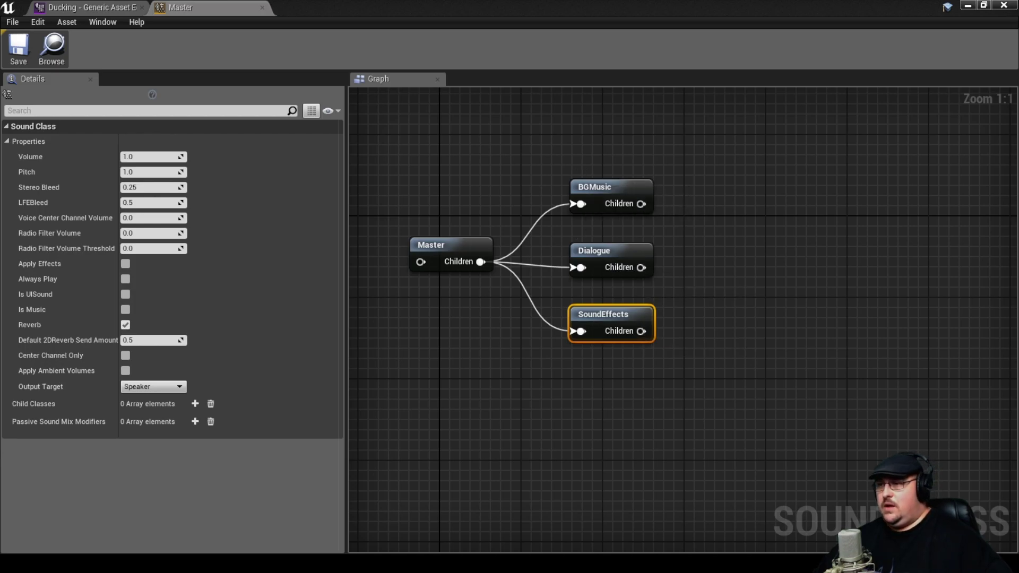
Give the Dialogue sound class a passive sound mix modifier using the Ducking mix
click(635, 264)
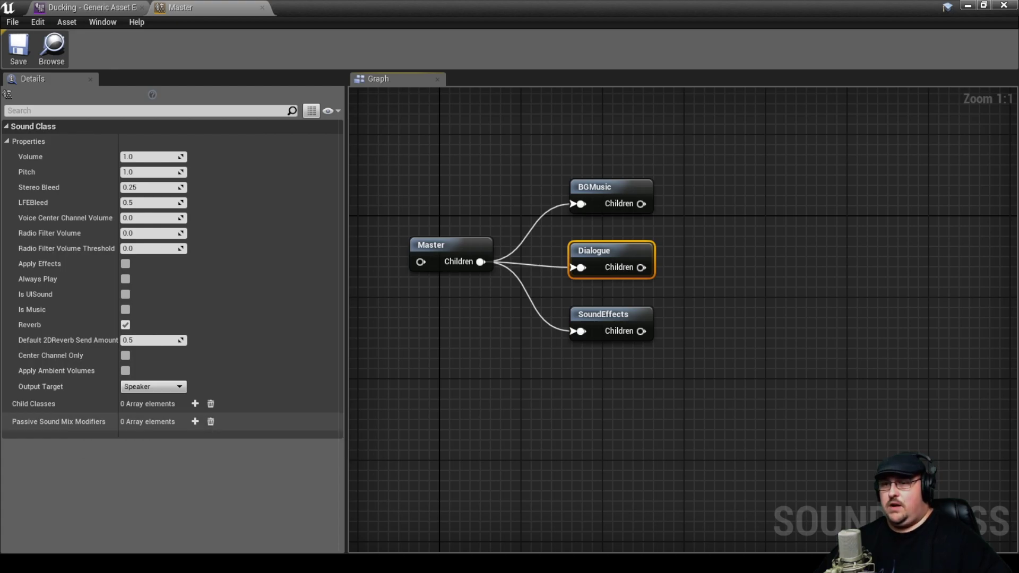
click(194, 421)
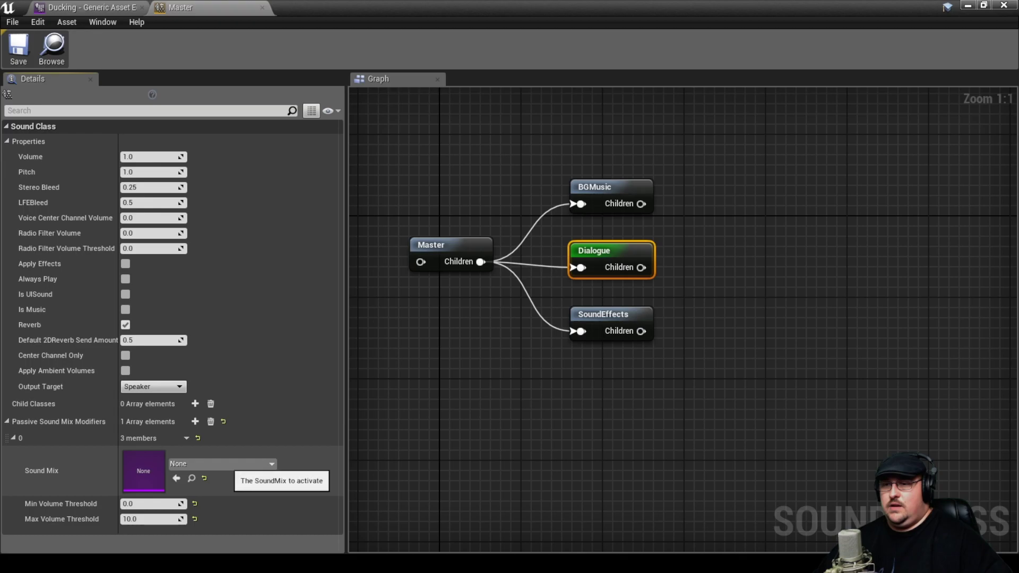
click(223, 464)
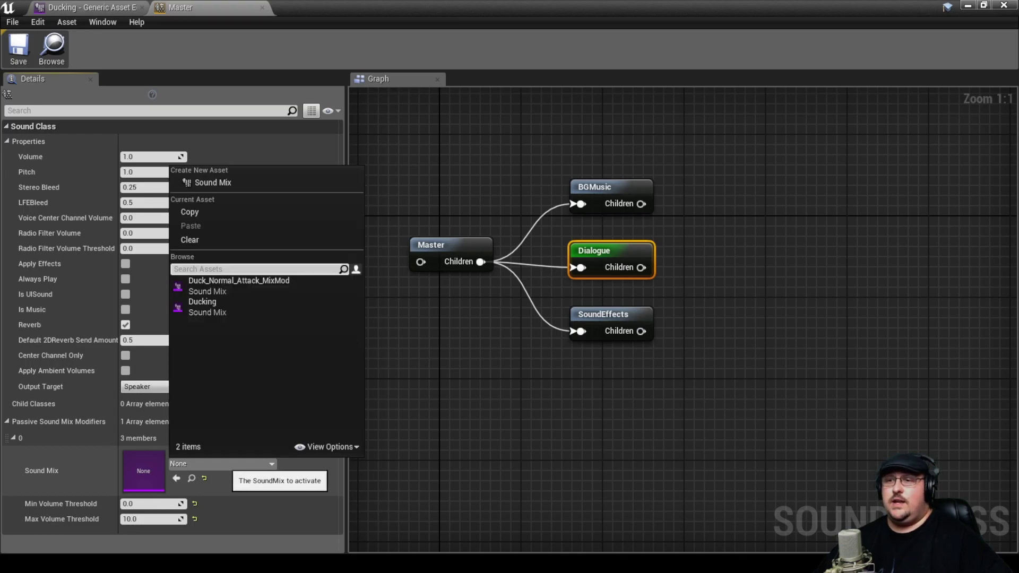
click(202, 306)
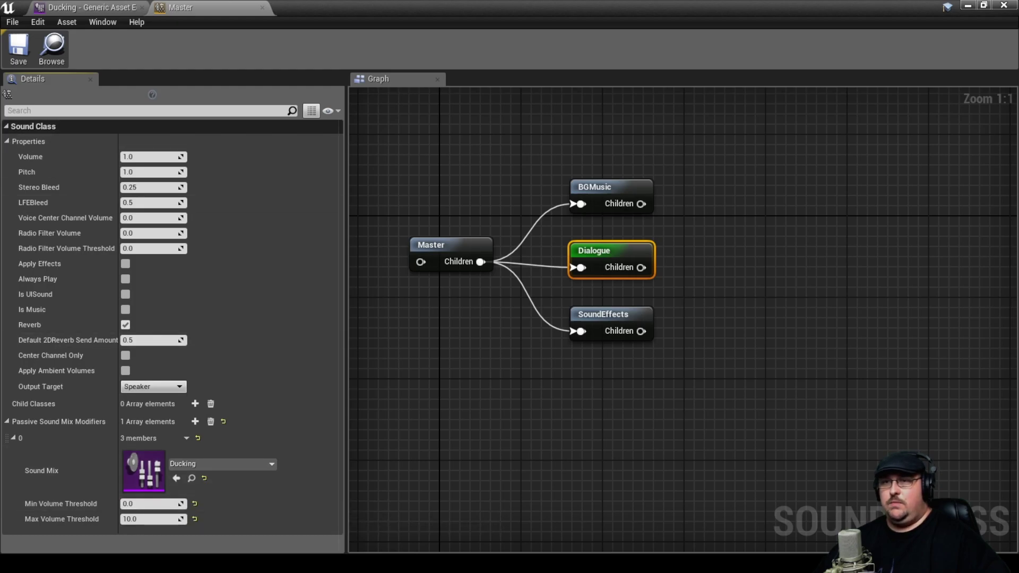
Save the unsaved Dialogue sound class with Save All and return to the level editor
click(19, 48)
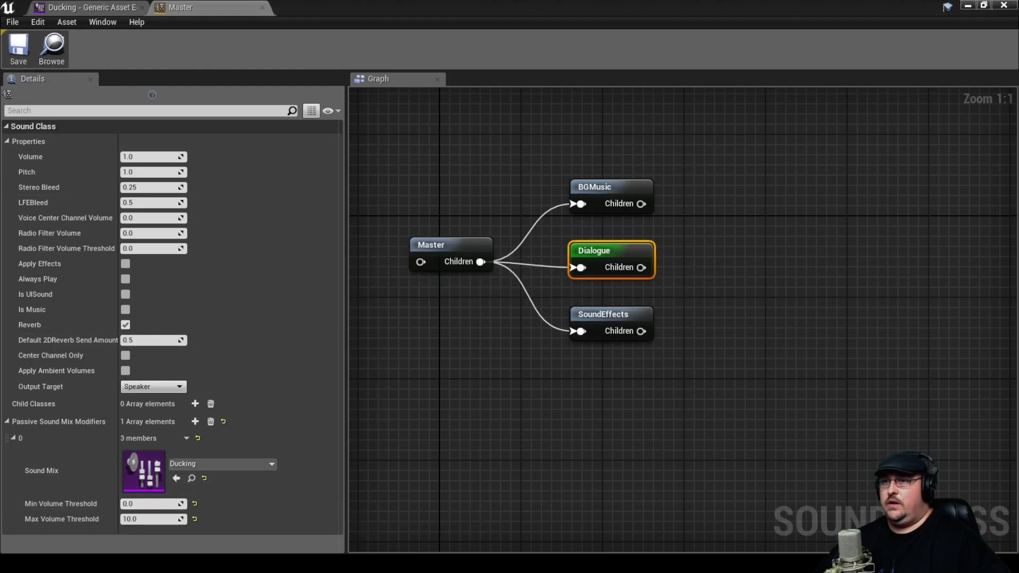
click(968, 5)
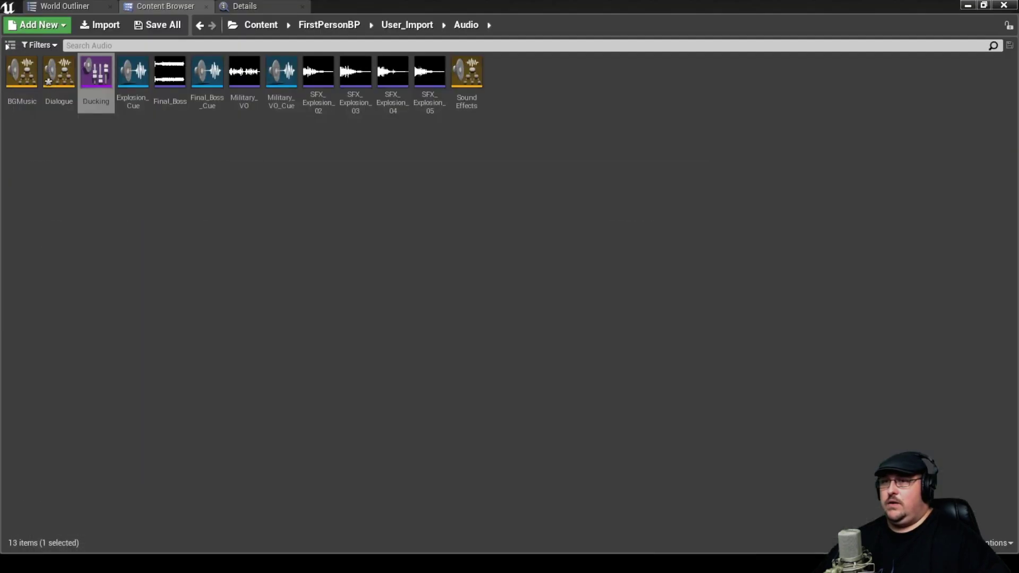
click(158, 25)
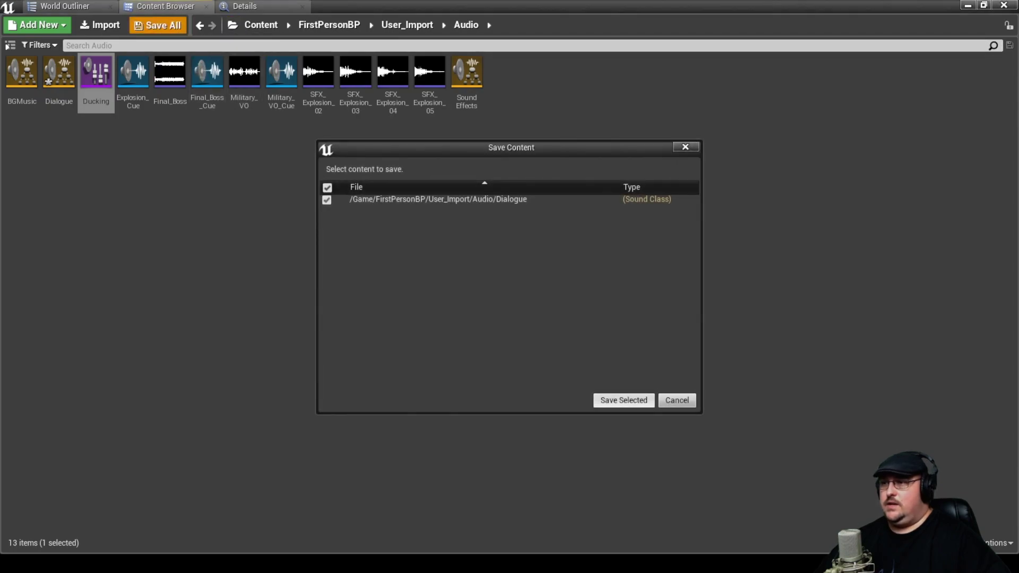
click(624, 400)
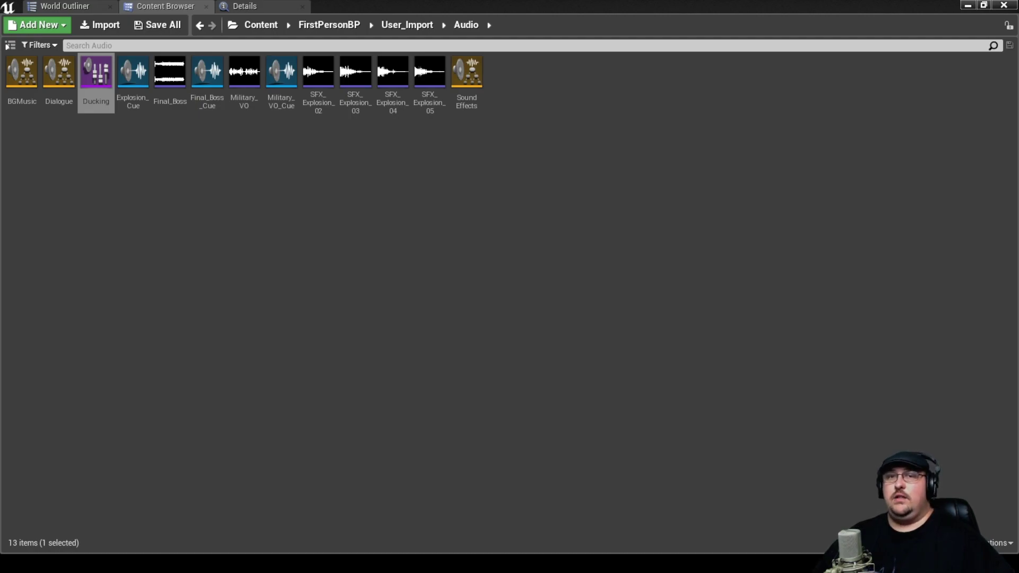
mouse_move(96, 88)
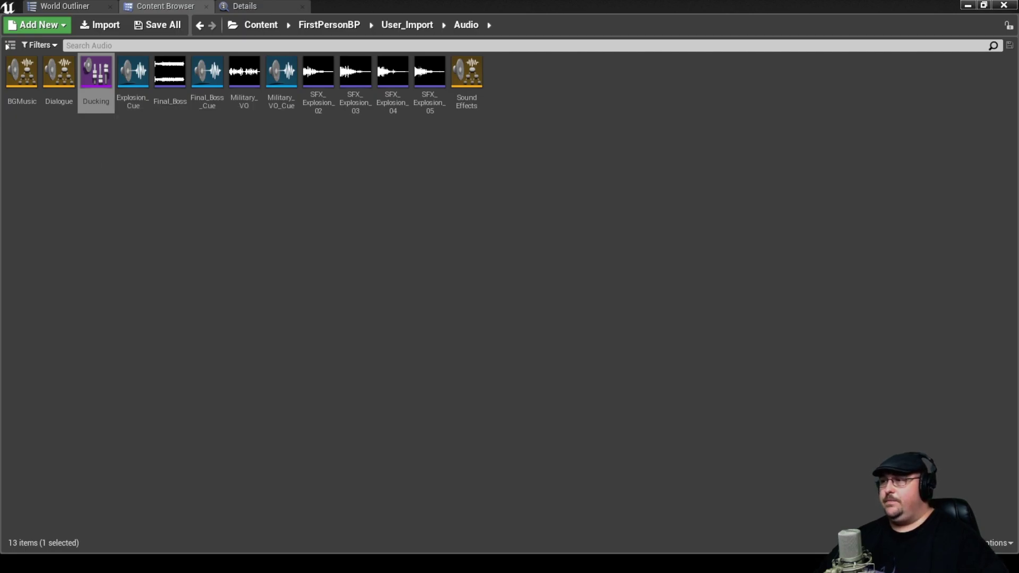
key(alt+Tab)
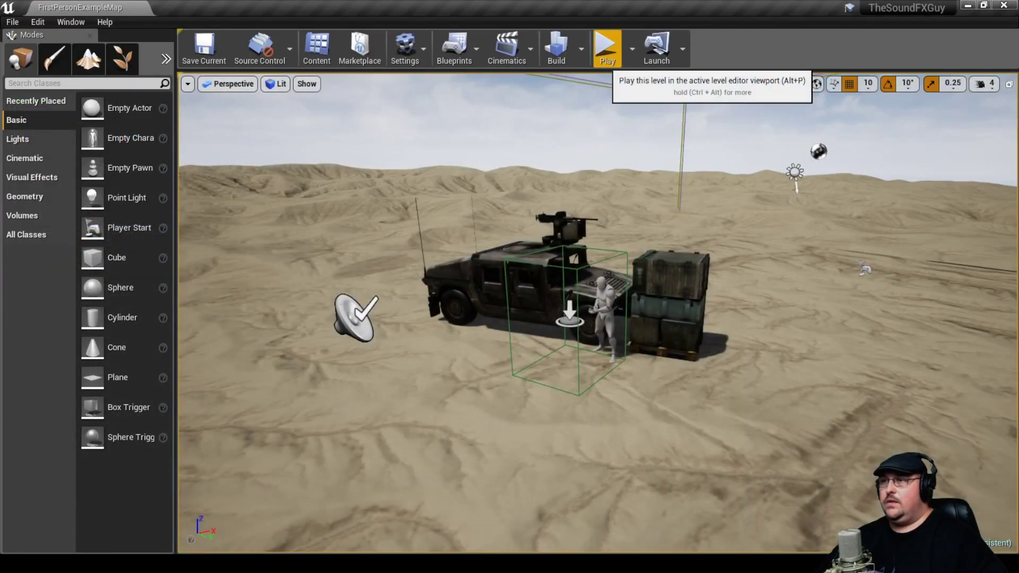
Start a play session and walk forward to the humvee and the dummy
click(607, 53)
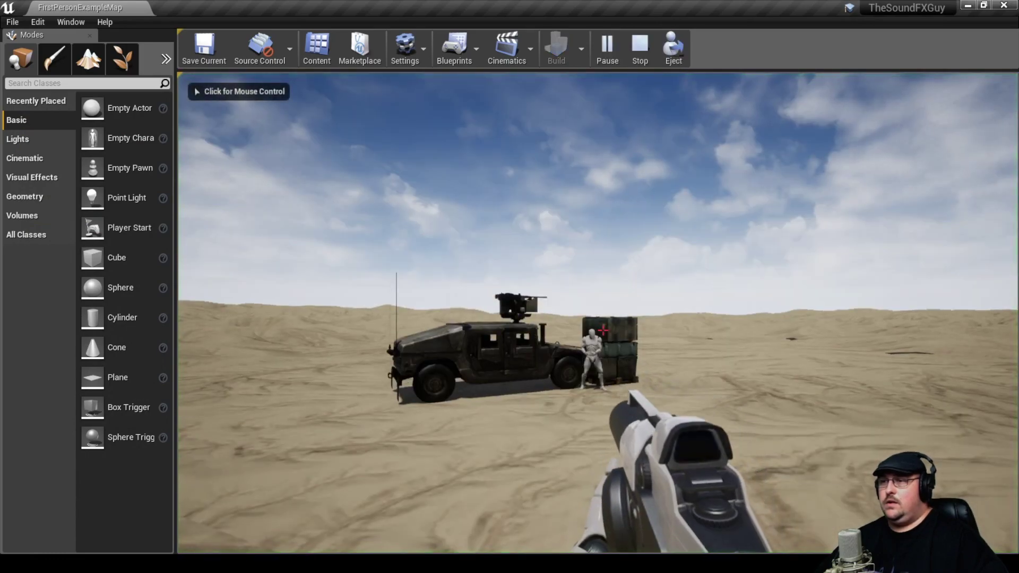
click(603, 330)
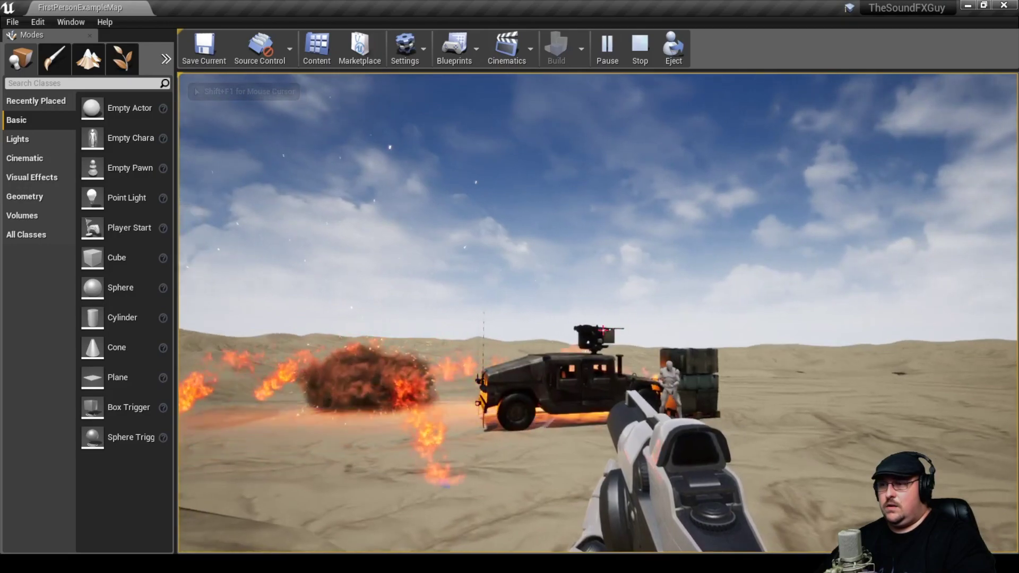
key(w)
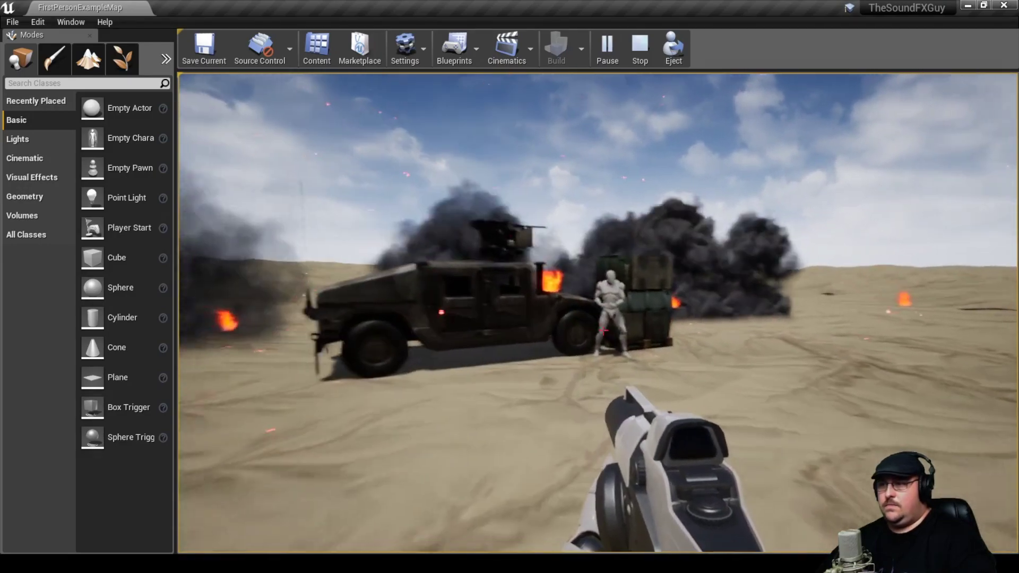
key(w)
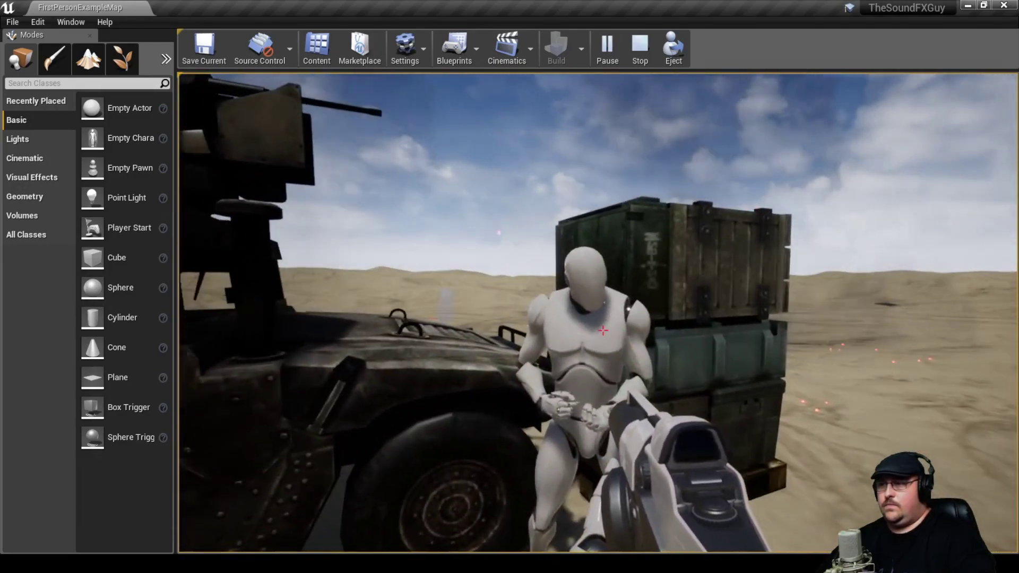
key(a)
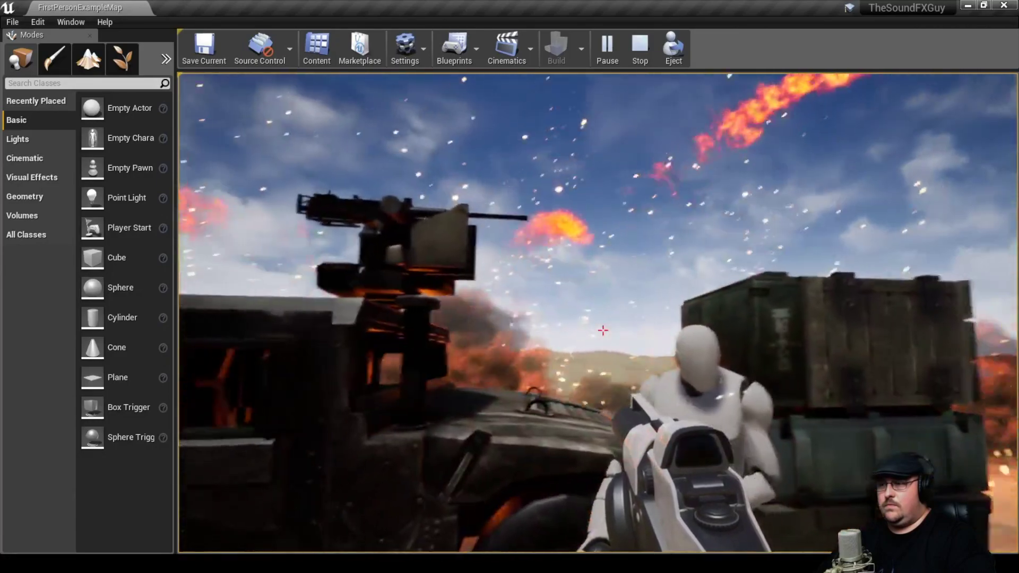
Move around beside the humvee and crates, then end the play session
key(d)
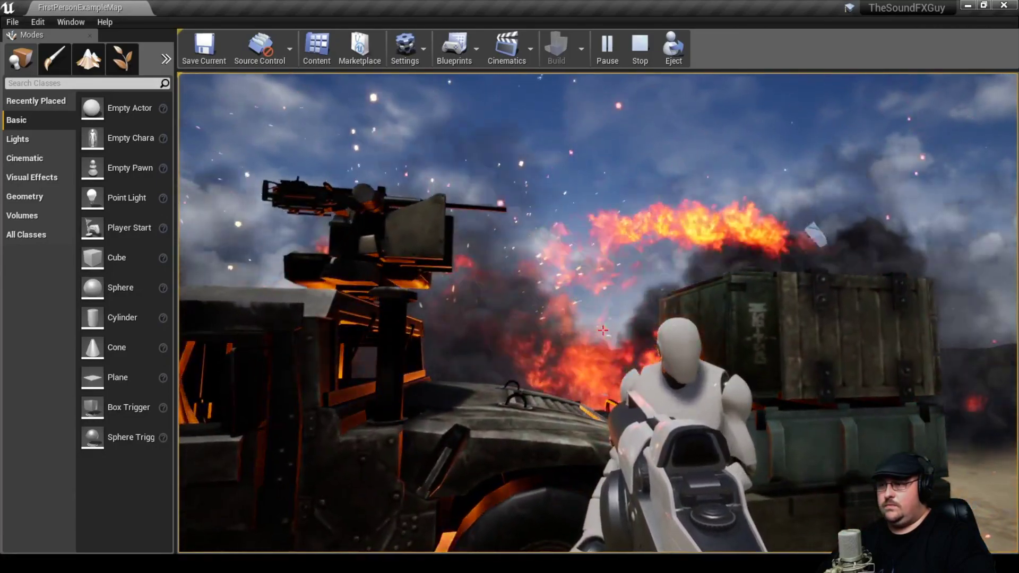
key(a)
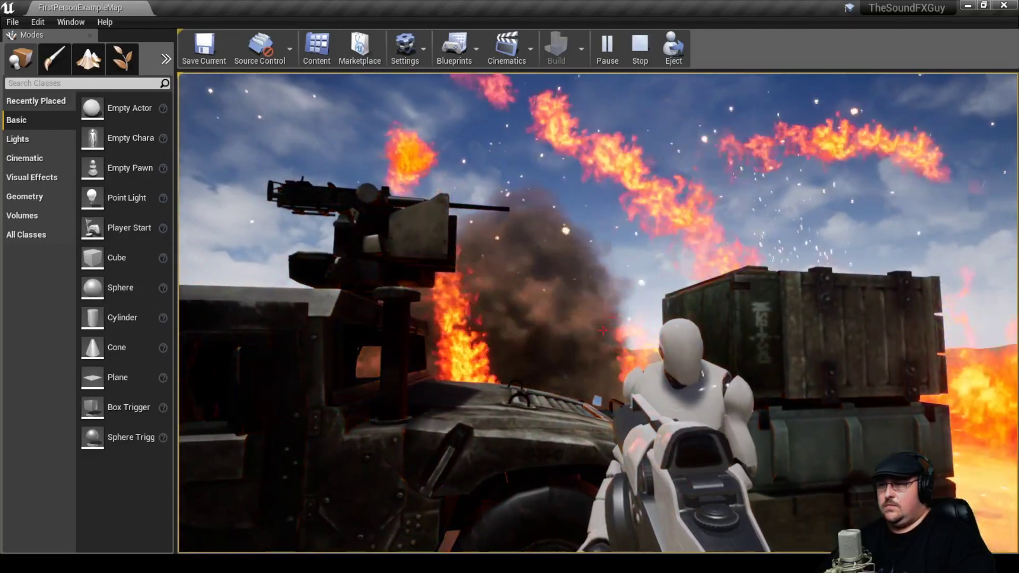
key(w)
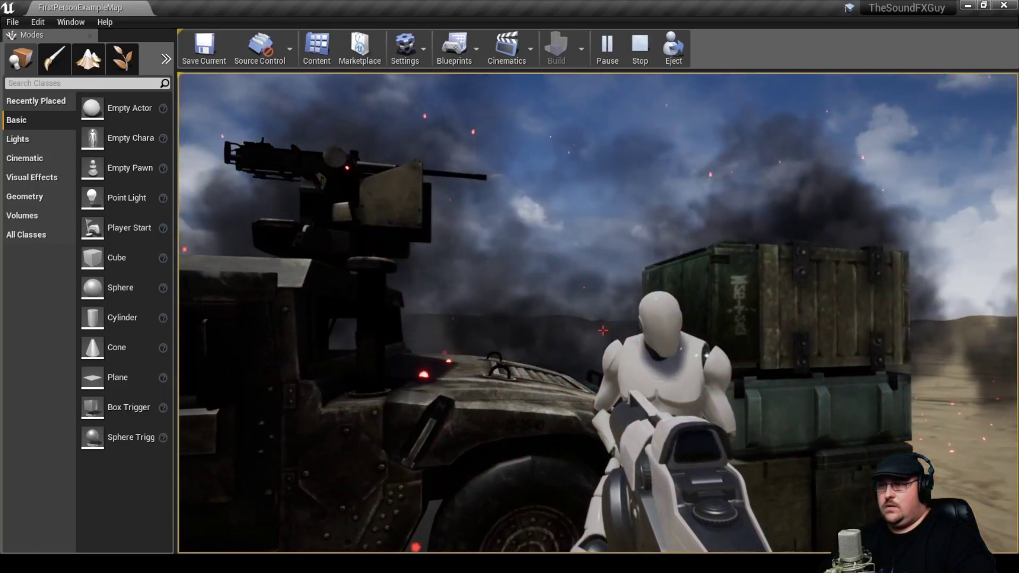
key(s)
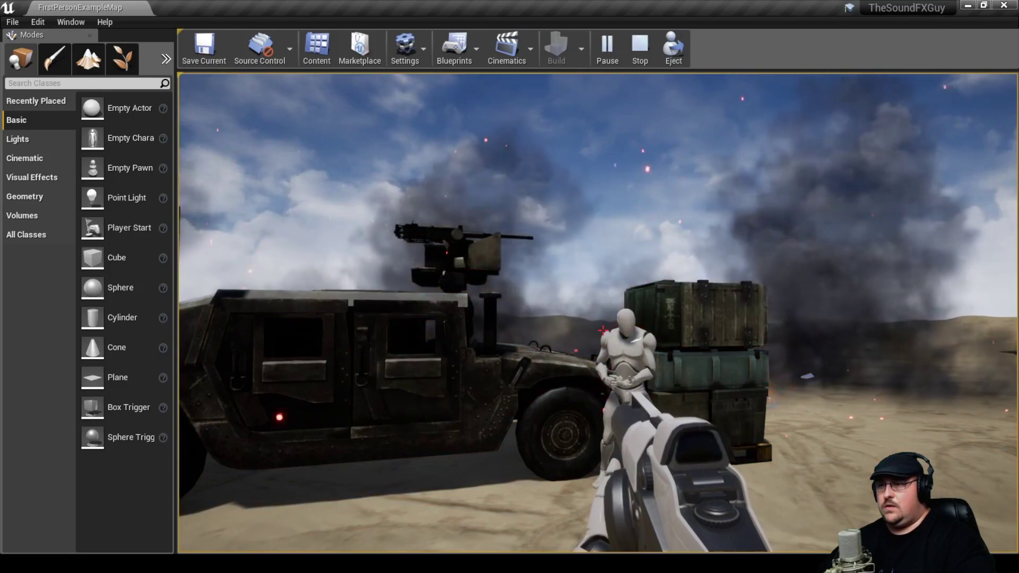
key(Escape)
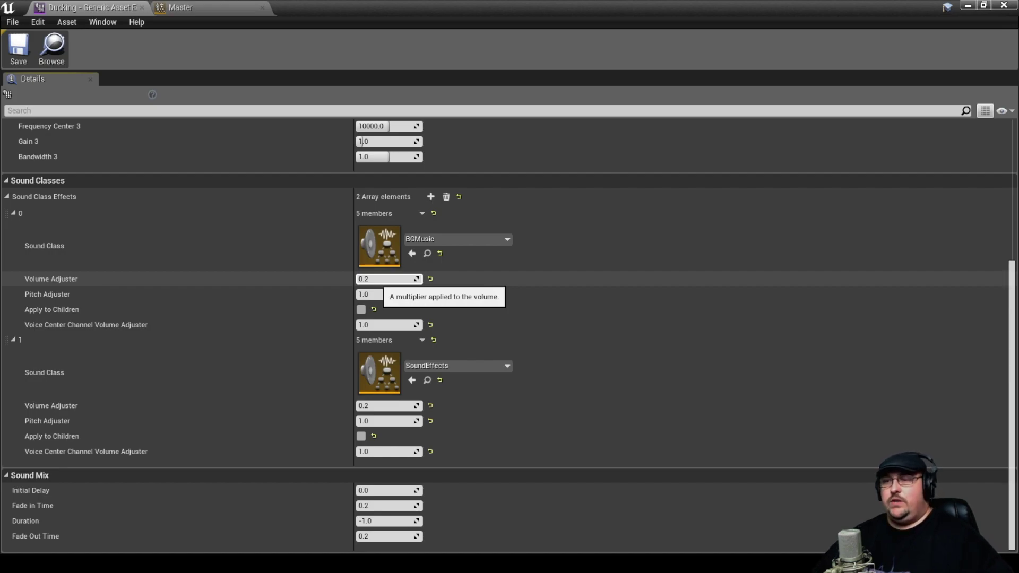
Set the BGMusic and SoundEffects volume adjusters in Ducking to 0.4
click(385, 280)
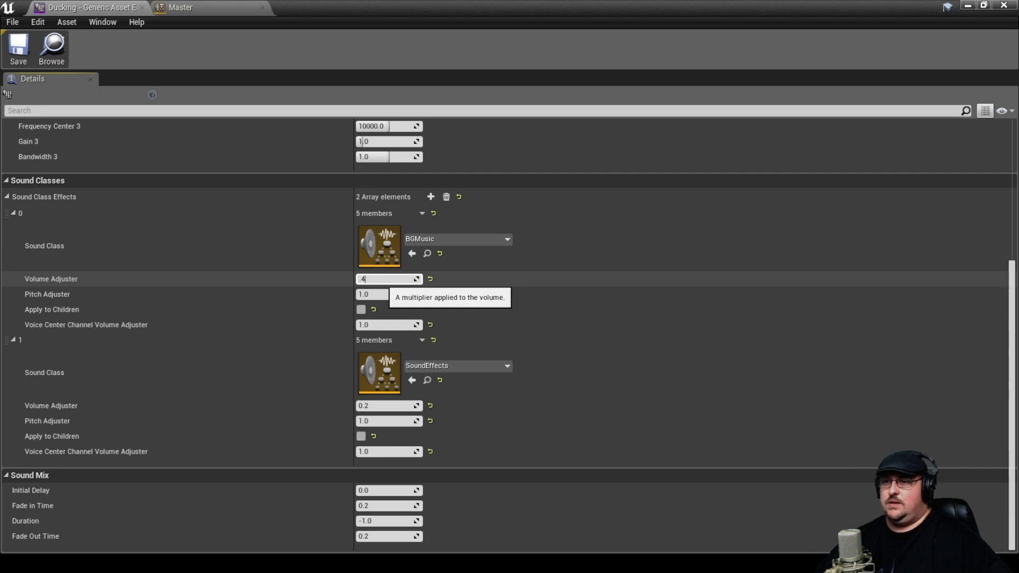
text(.4)
click(384, 406)
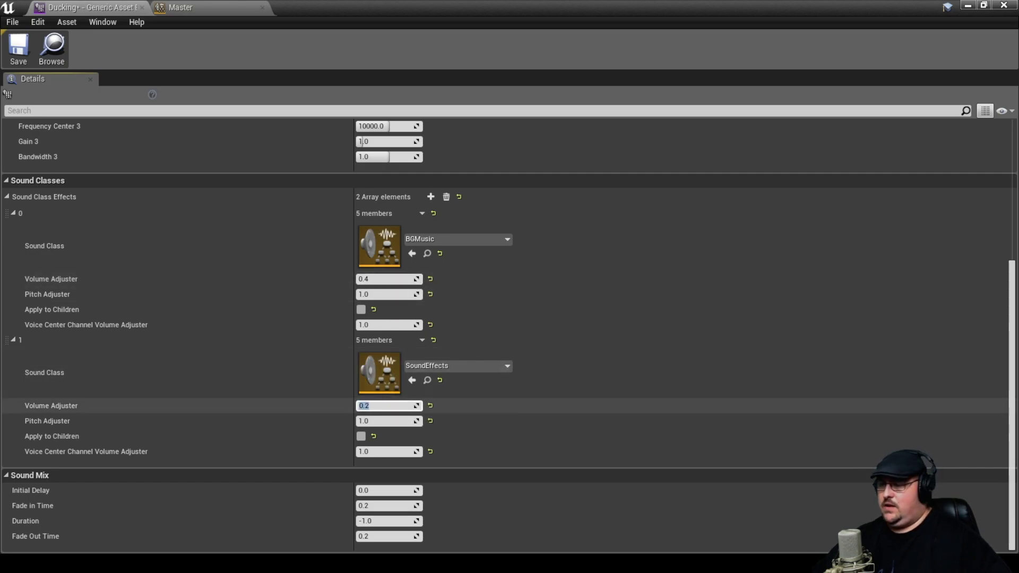
text(.4)
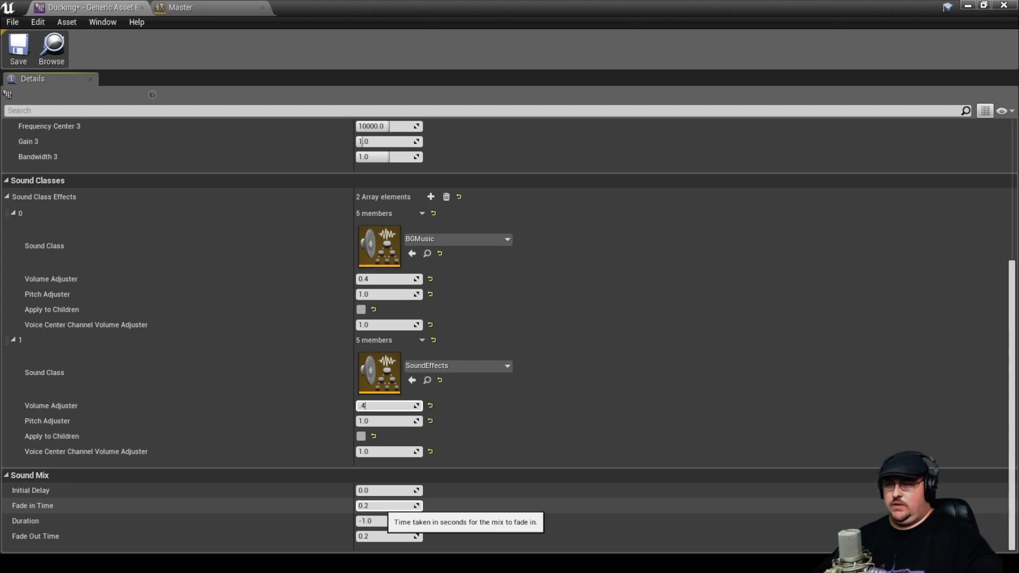
Set Fade In and Fade Out Time to 0.5, save Ducking, and close its editor
drag(382, 506, 398, 536)
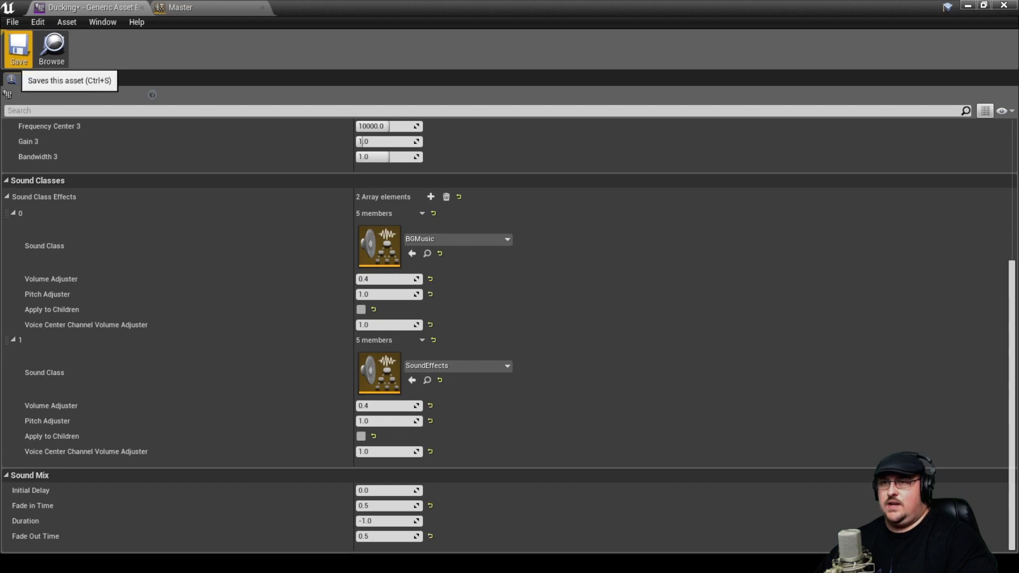
click(18, 51)
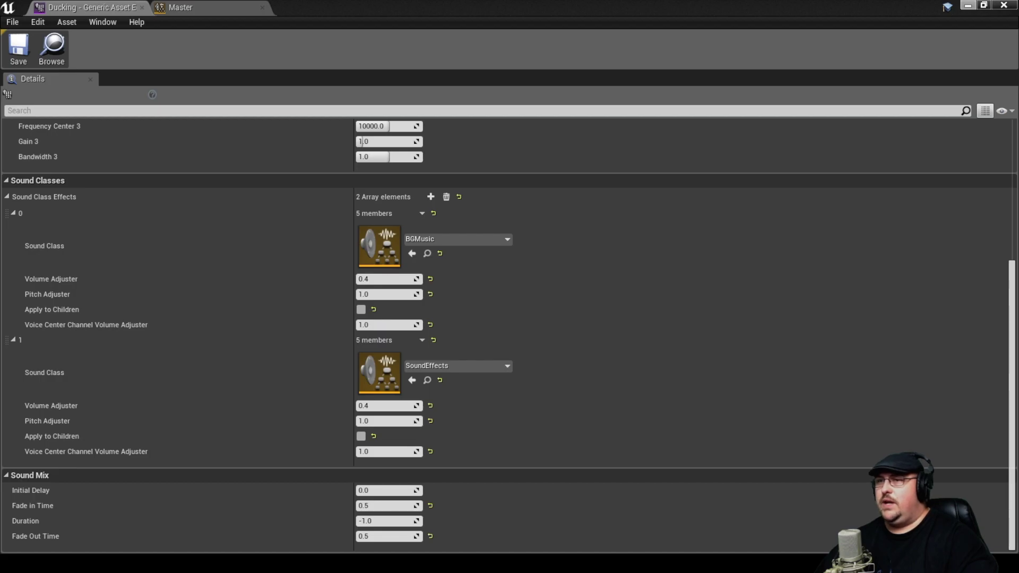
key(alt+Tab)
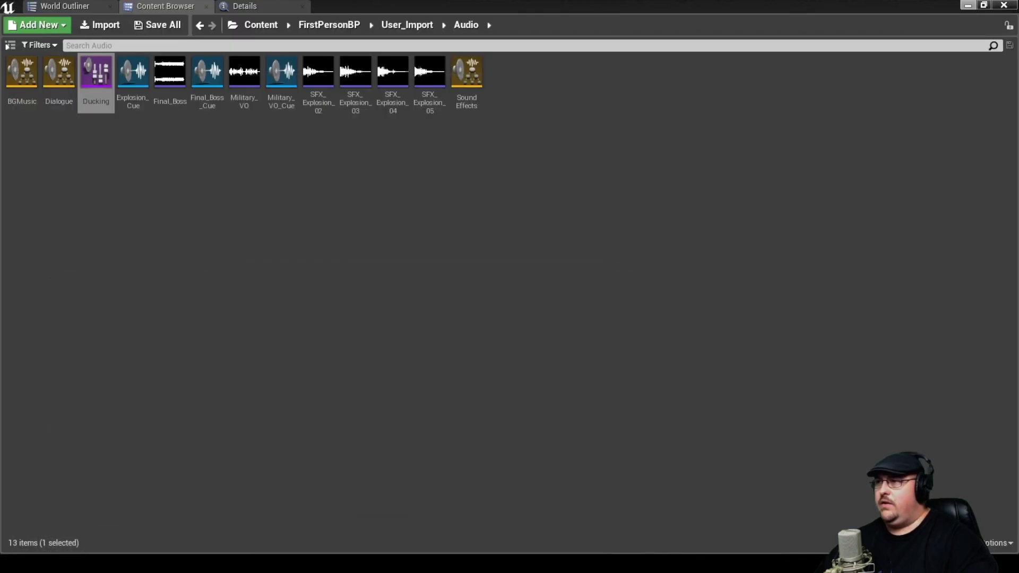
Play the level, walking toward the mannequin and firing to set off explosions
key(alt+Tab)
click(606, 47)
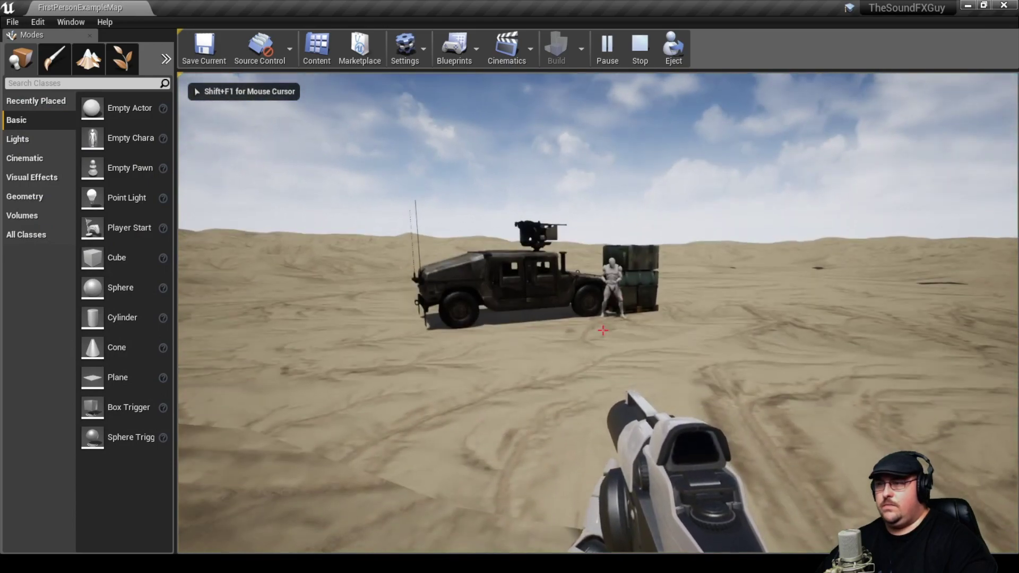
click(603, 330)
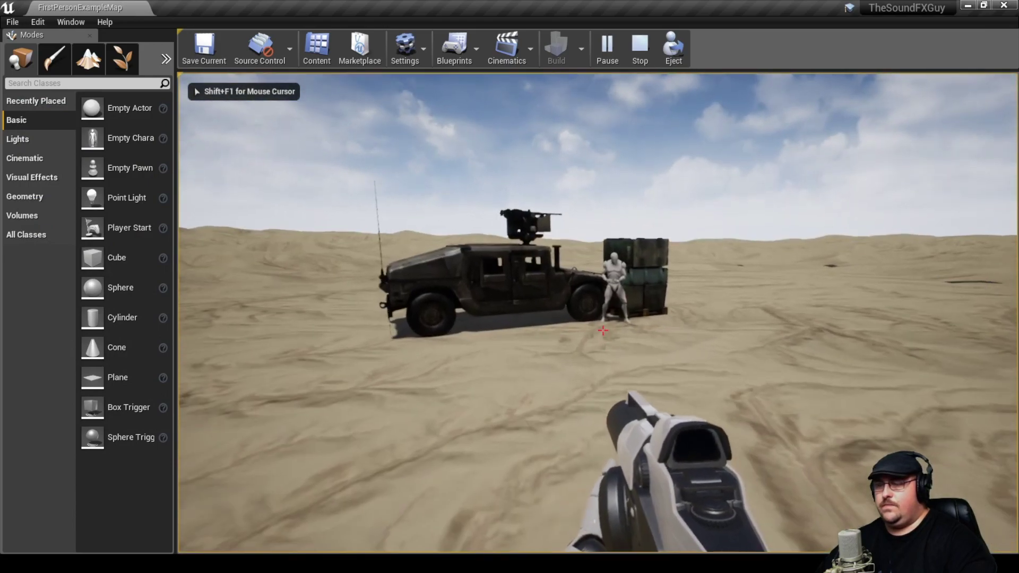
key(w)
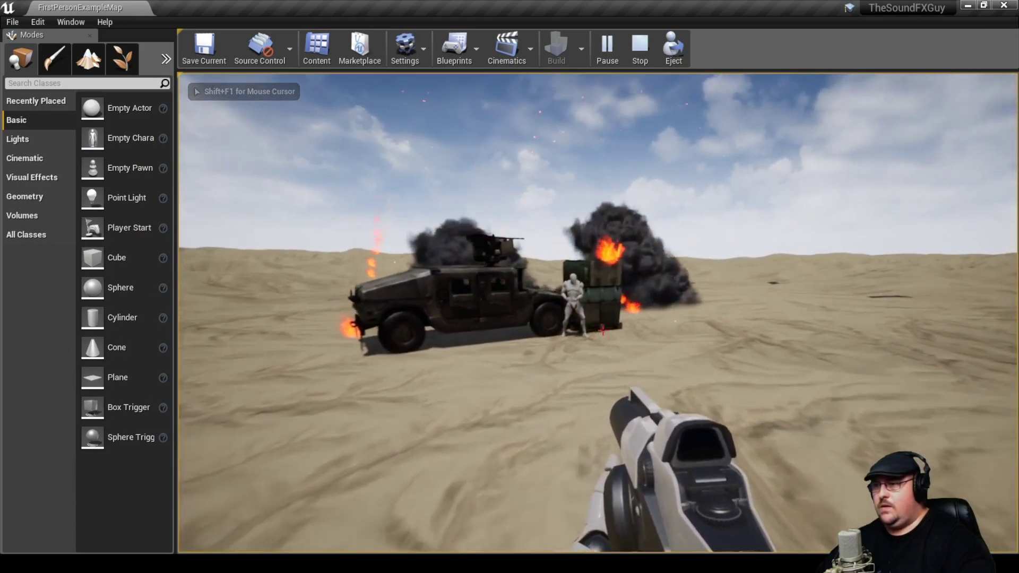
key(w)
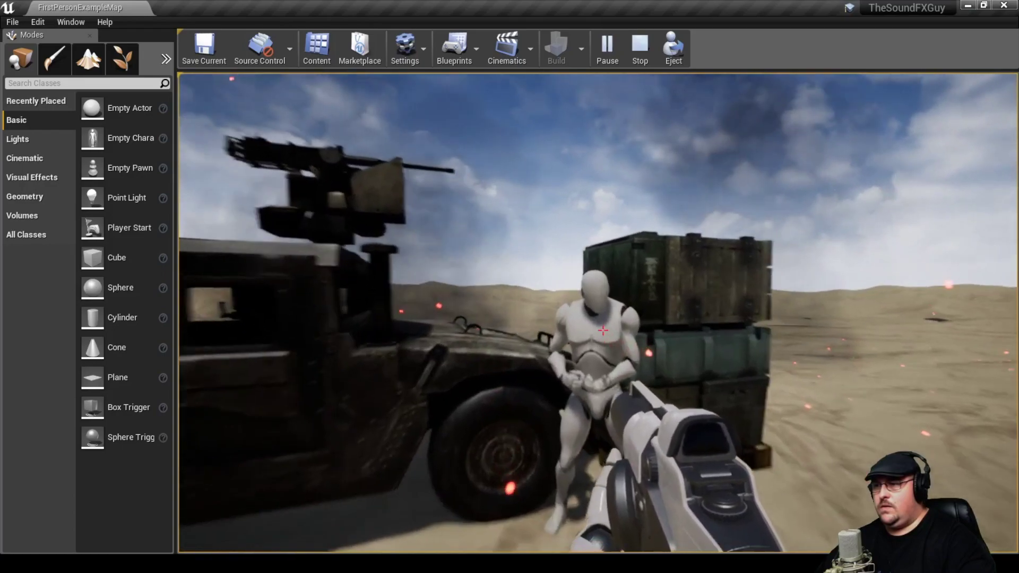
click(603, 330)
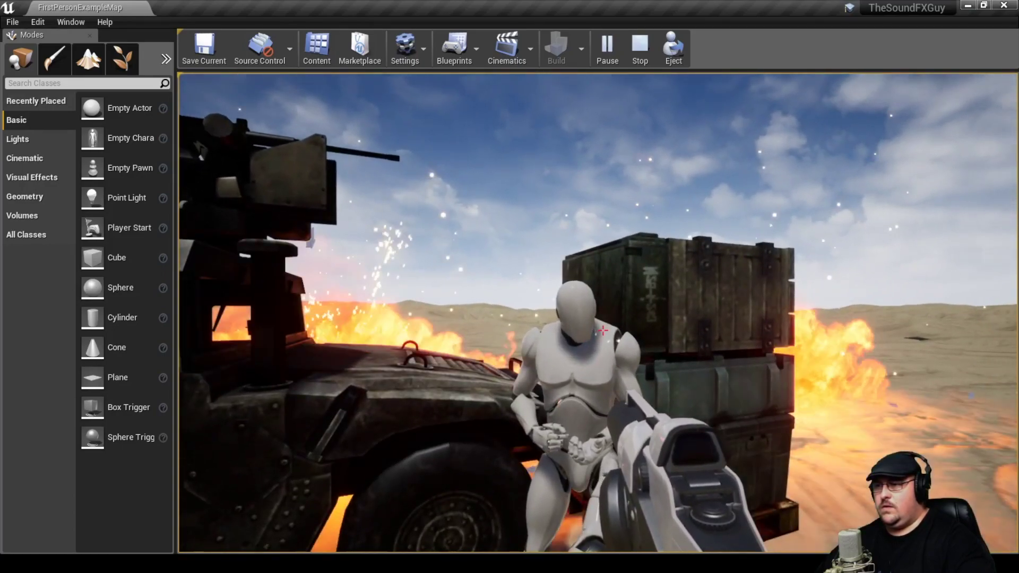
Fire several more shots at the humvee and mannequin, then stop the session
key(w)
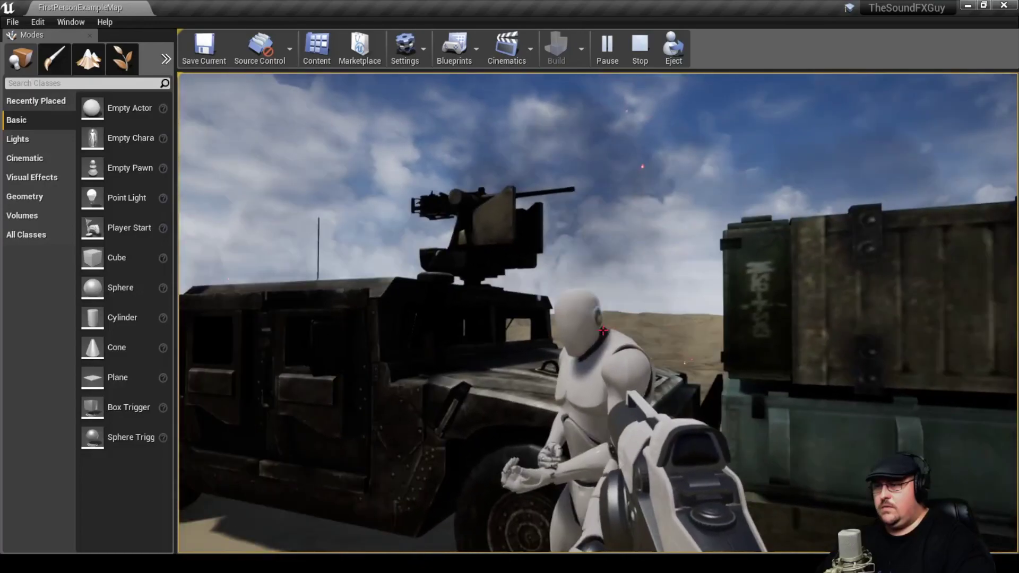
click(603, 330)
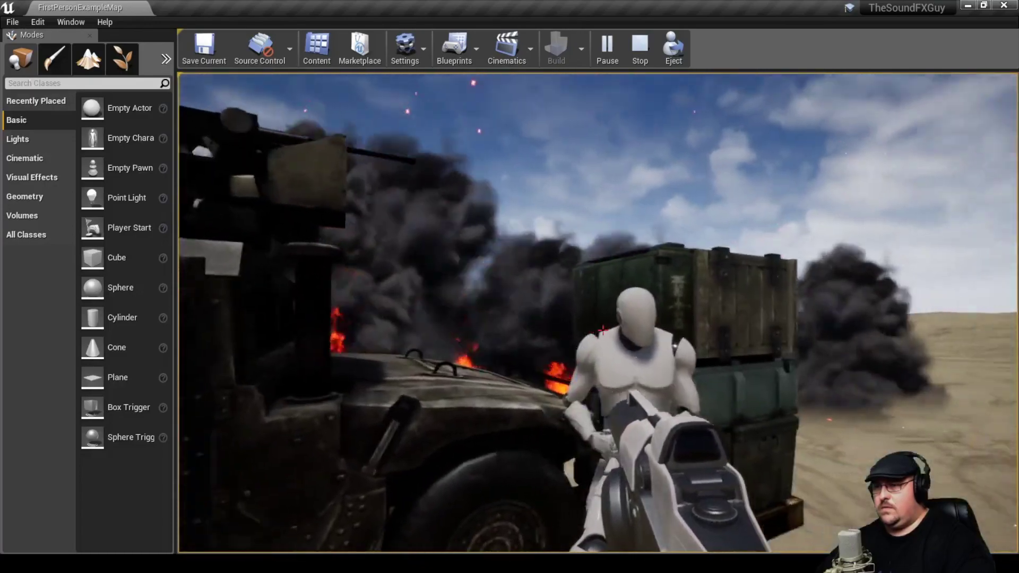
click(603, 330)
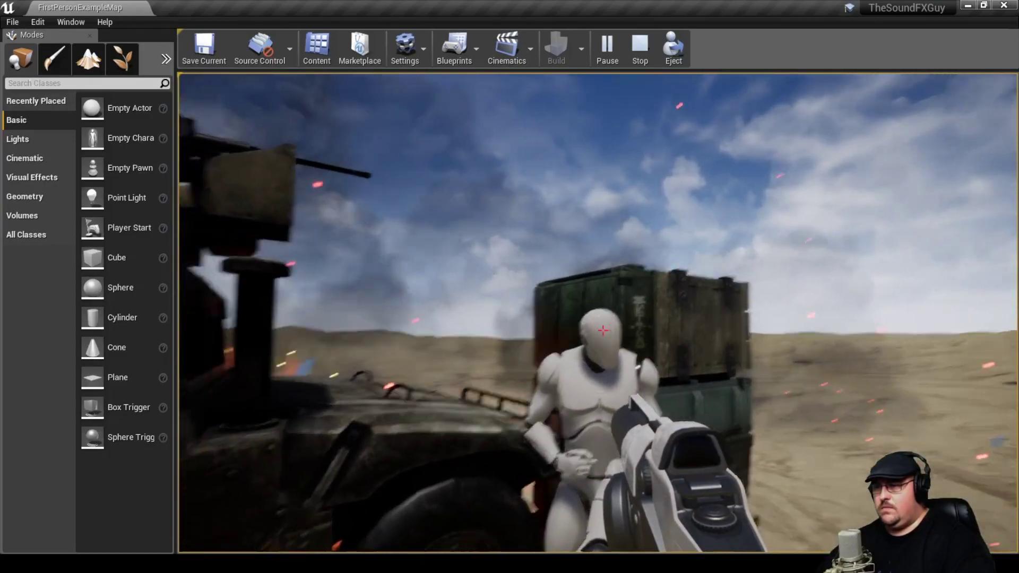
click(603, 330)
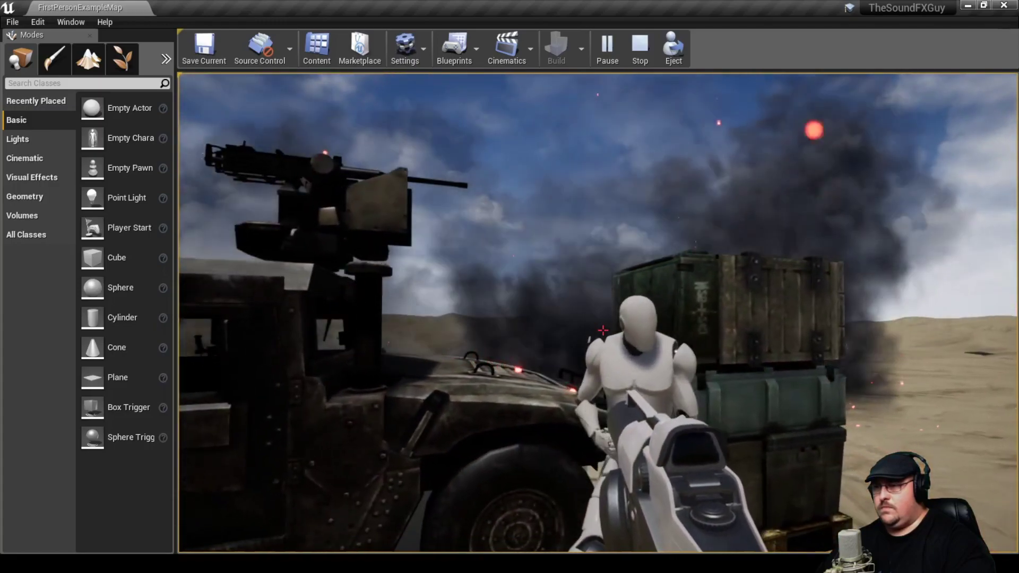
key(s)
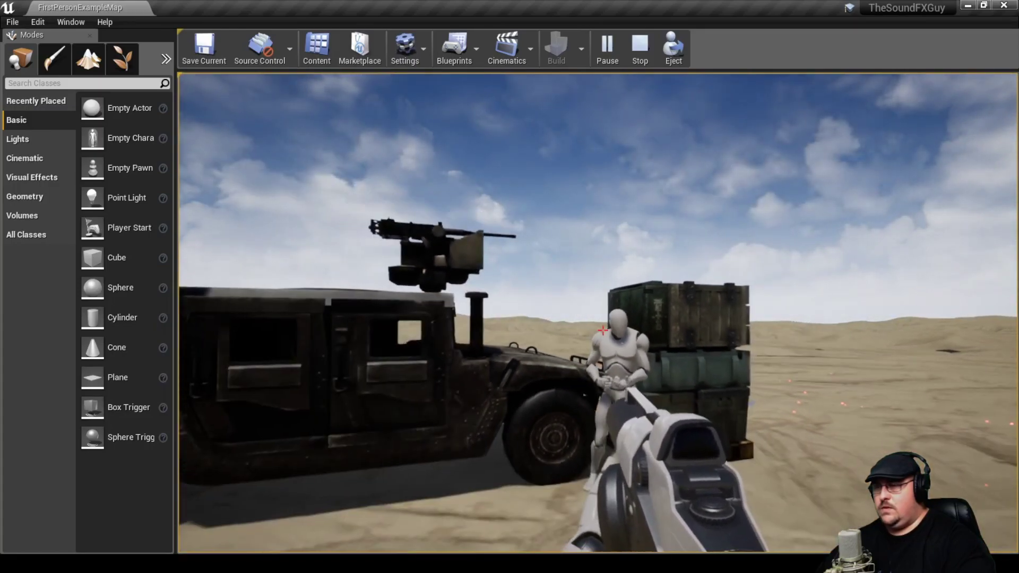
key(Escape)
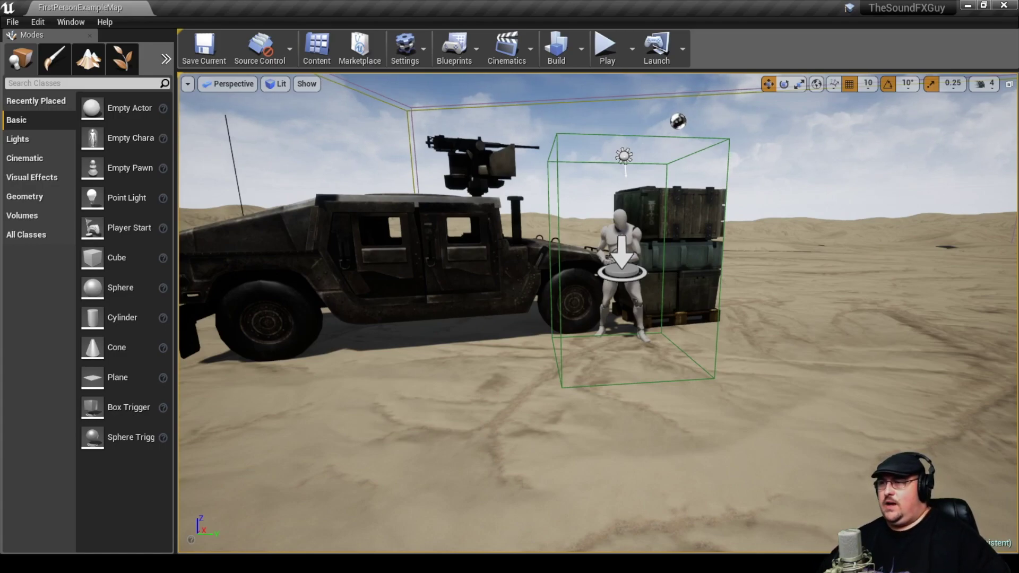
right_drag(598, 313, 598, 215)
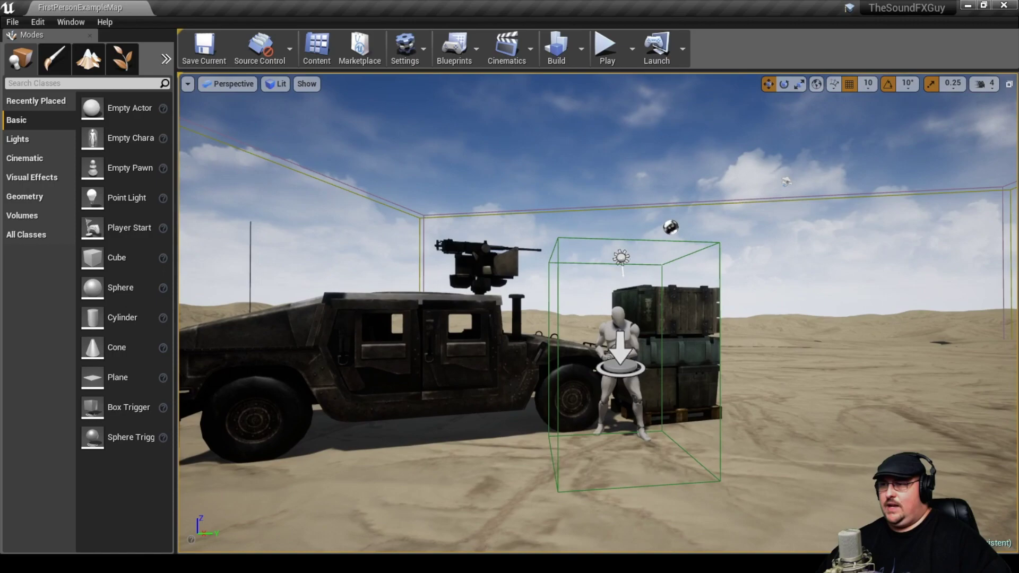